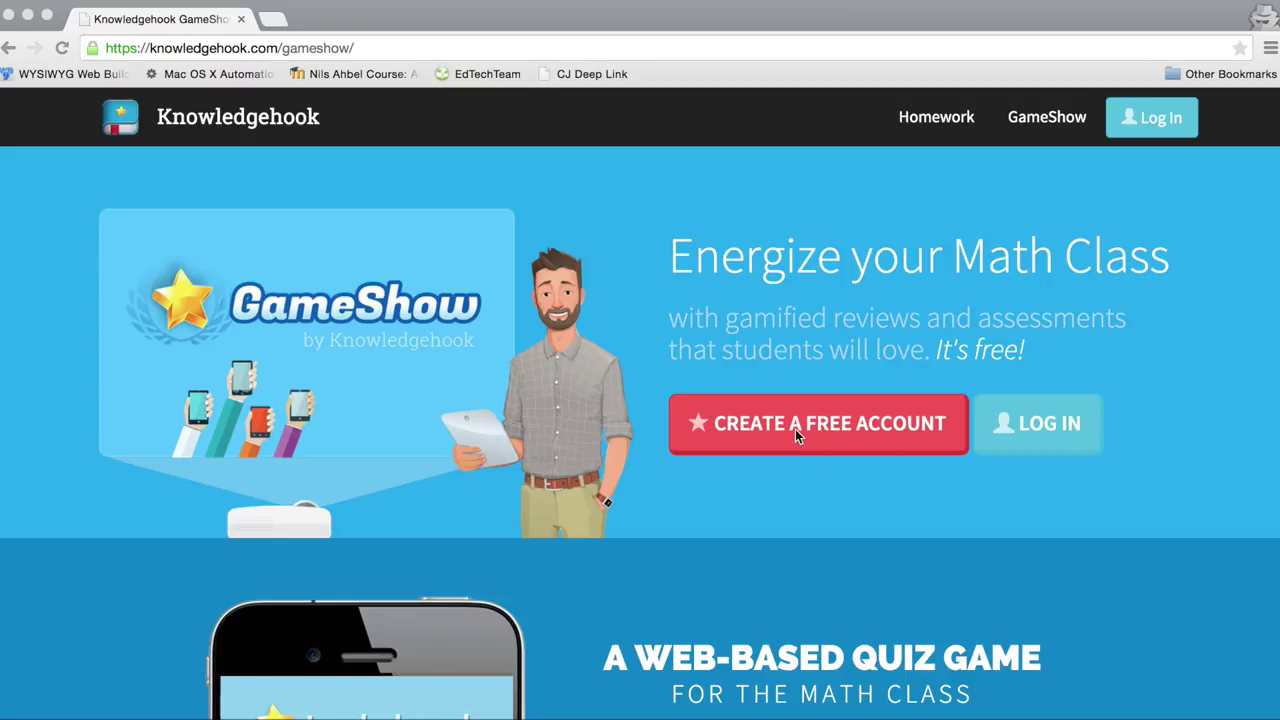
# Step: Start a free teacher account and enter the first name, last name, username and school e-mail
pyautogui.click(795, 429)
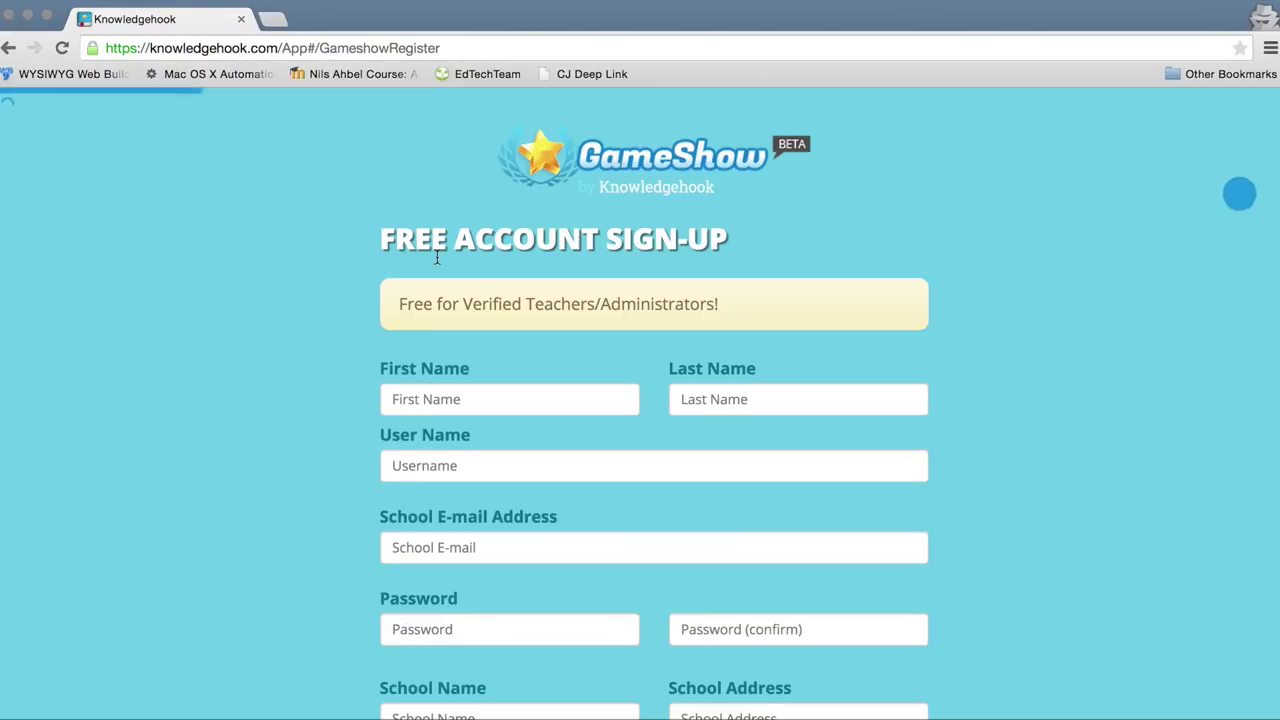
pyautogui.click(494, 396)
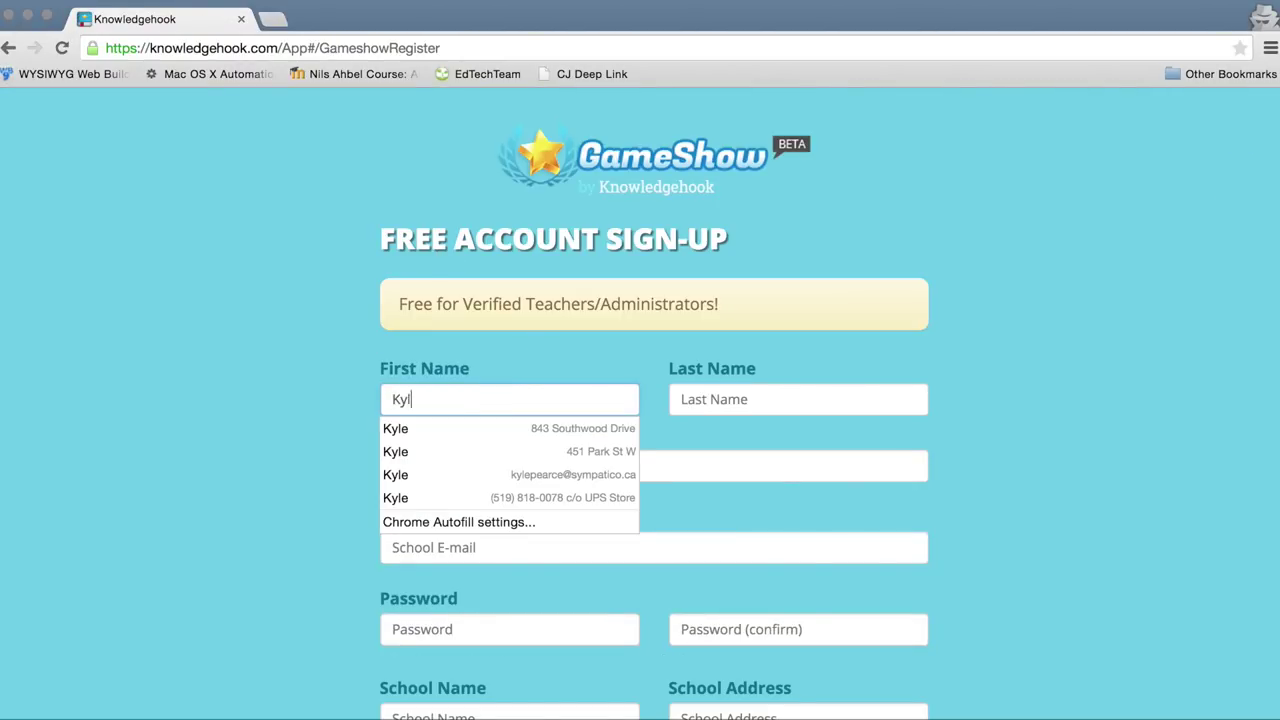
pyautogui.press('Tab')
pyautogui.press('Tab')
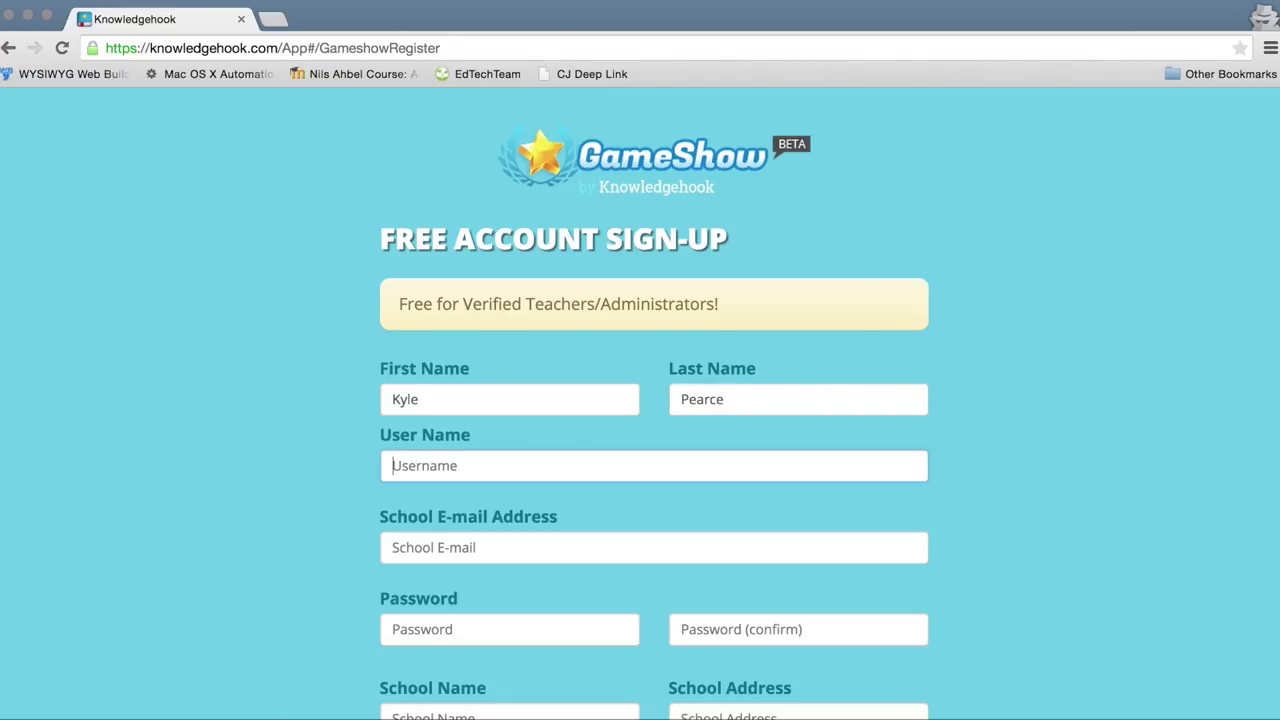
pyautogui.write('mrpearce')
pyautogui.press('Tab')
pyautogui.scroll(-3, 654, 450)
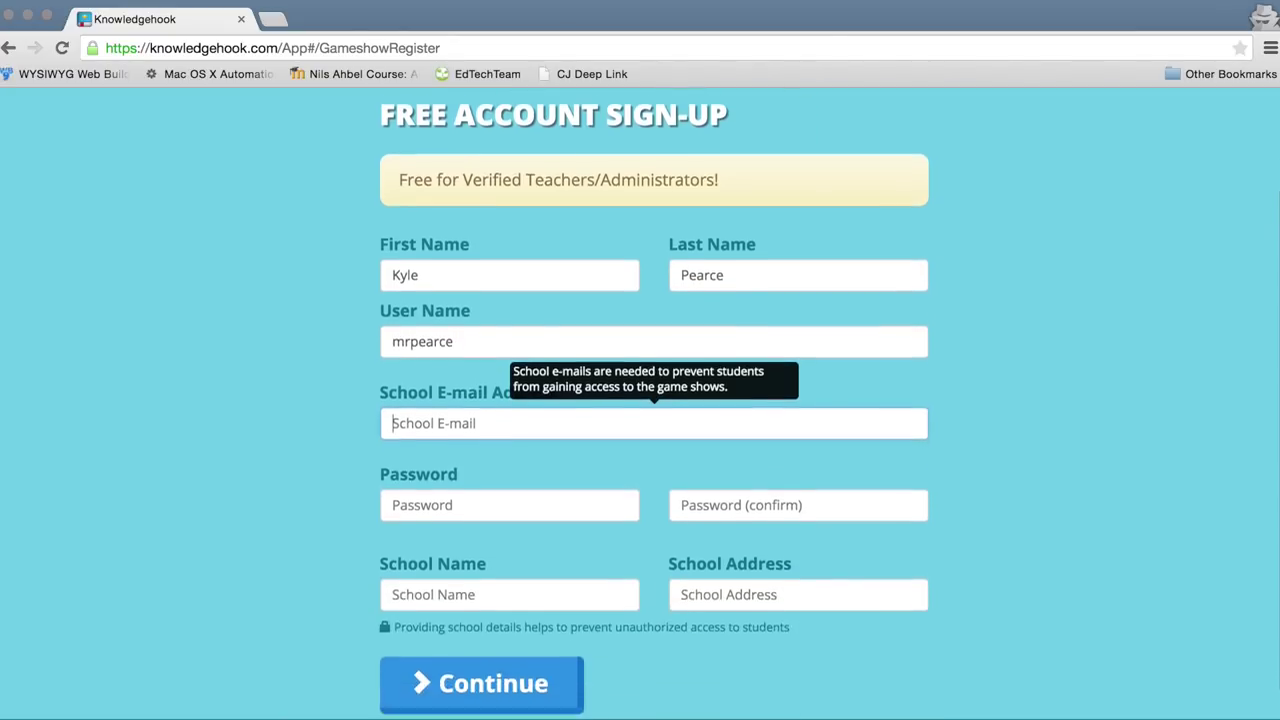
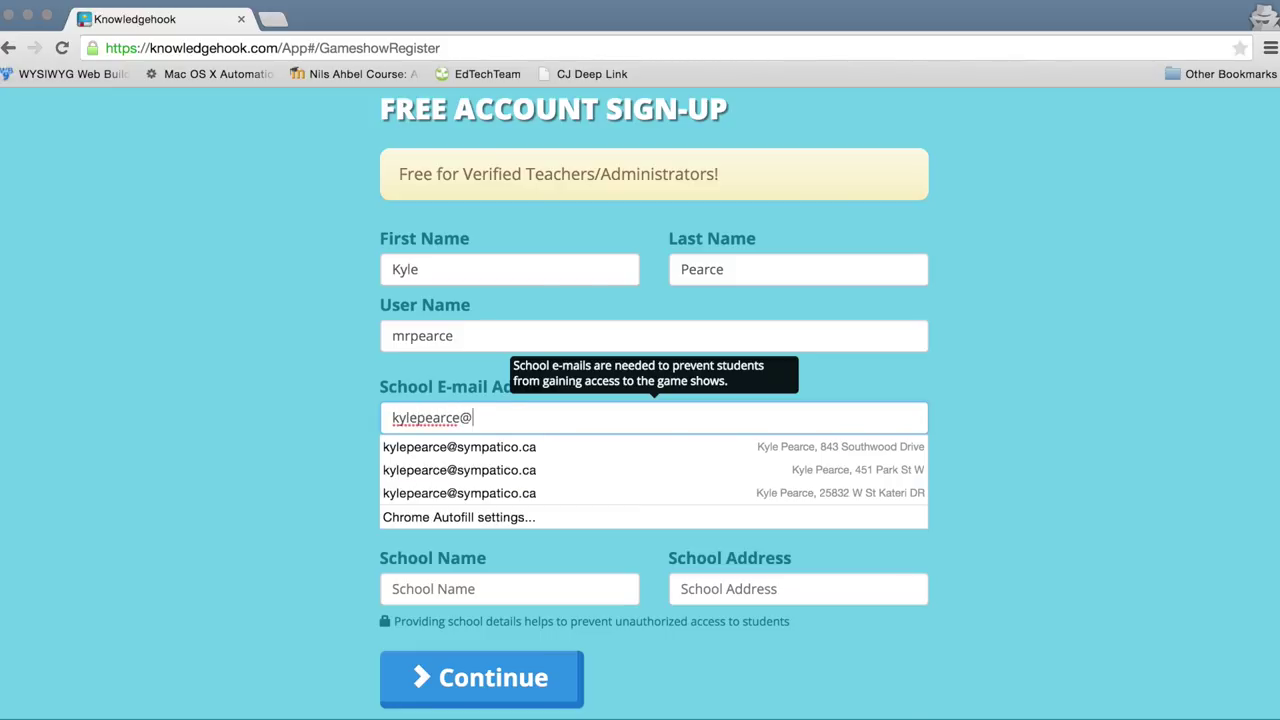
pyautogui.press('Tab')
# Step: Set and confirm the account password, then enter the school name and street address
pyautogui.write('•')
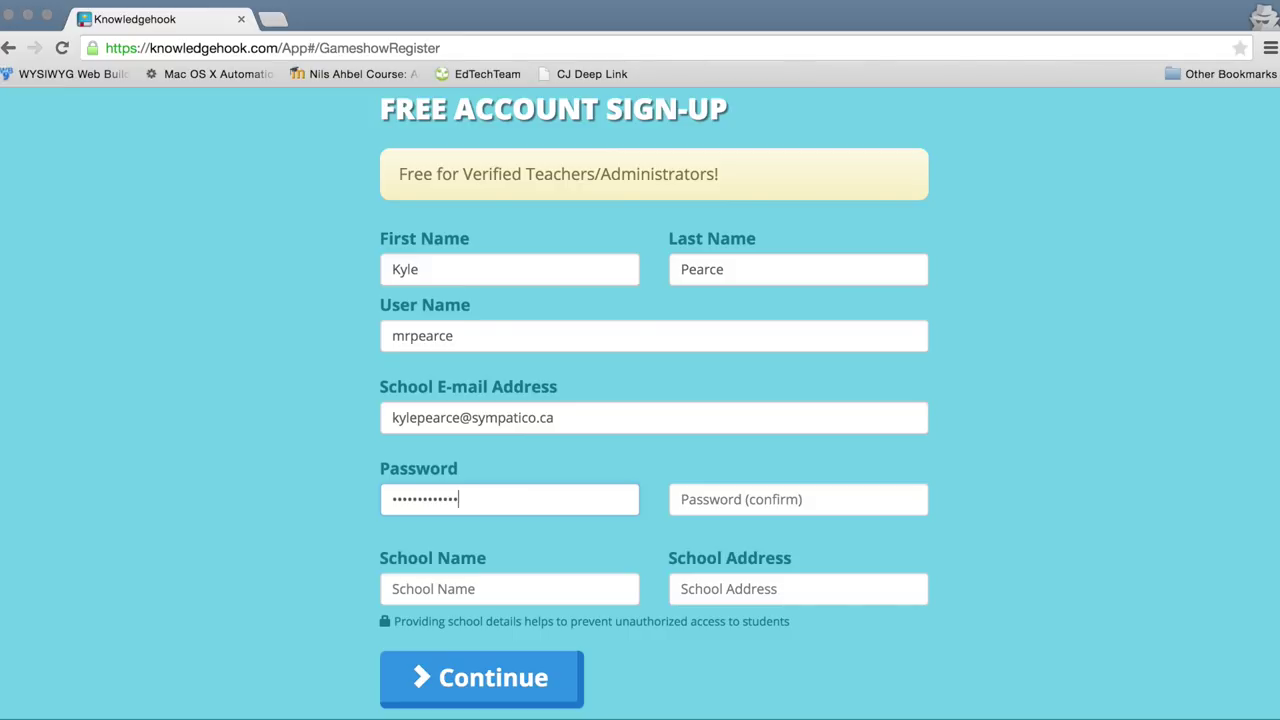
pyautogui.press('super+a')
pyautogui.write('••••••••••••••')
pyautogui.press('Tab')
pyautogui.write('•••••')
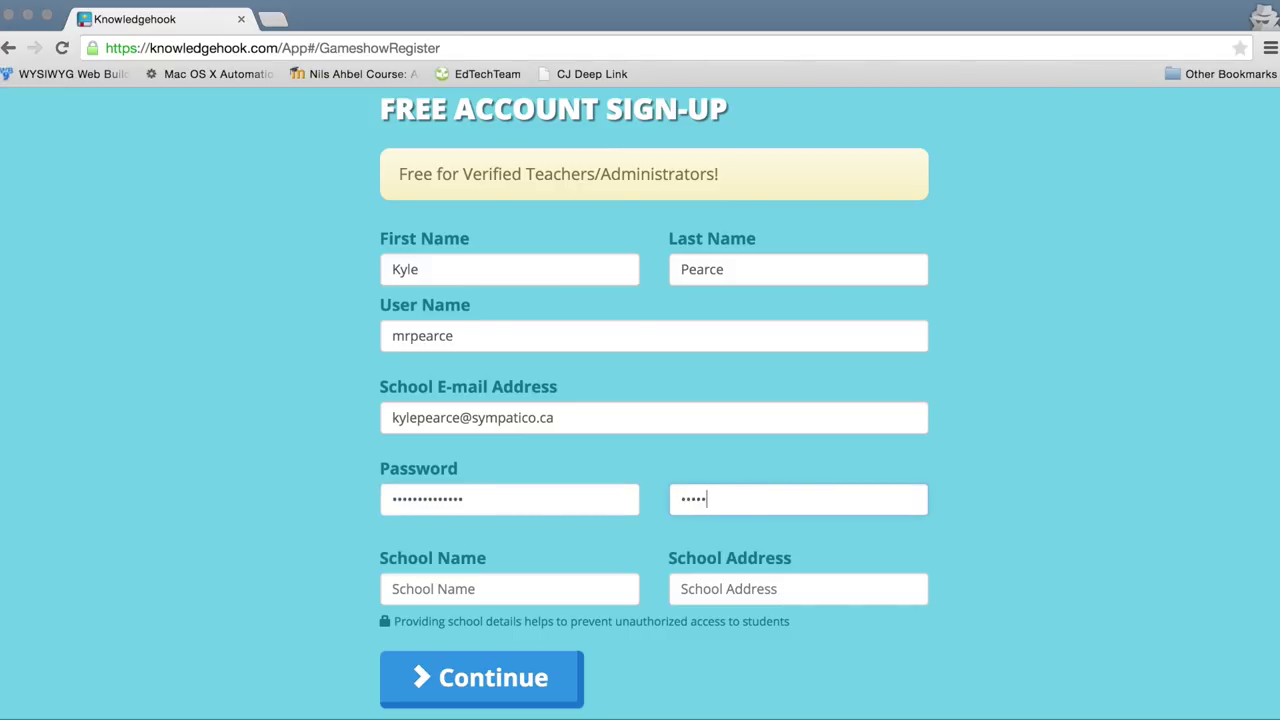
pyautogui.write('•••••••••')
pyautogui.press('Tab')
pyautogui.write('Tec')
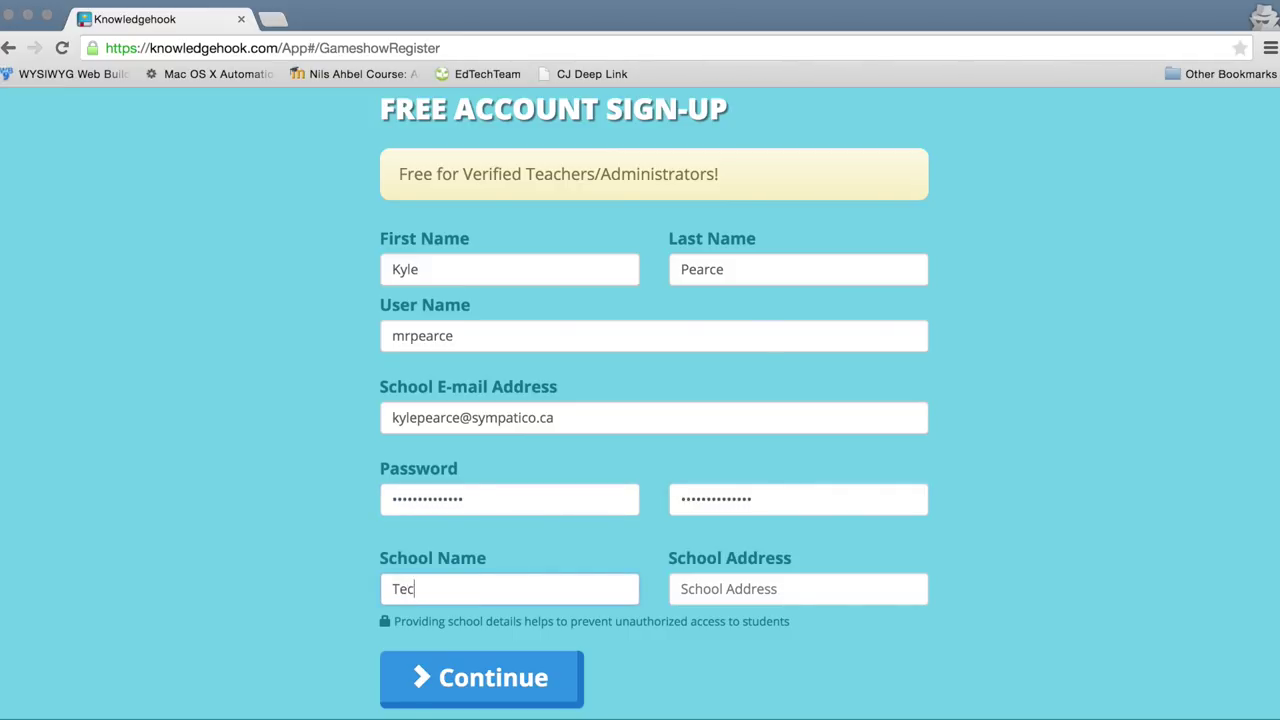
pyautogui.write('umseh Vista Academy')
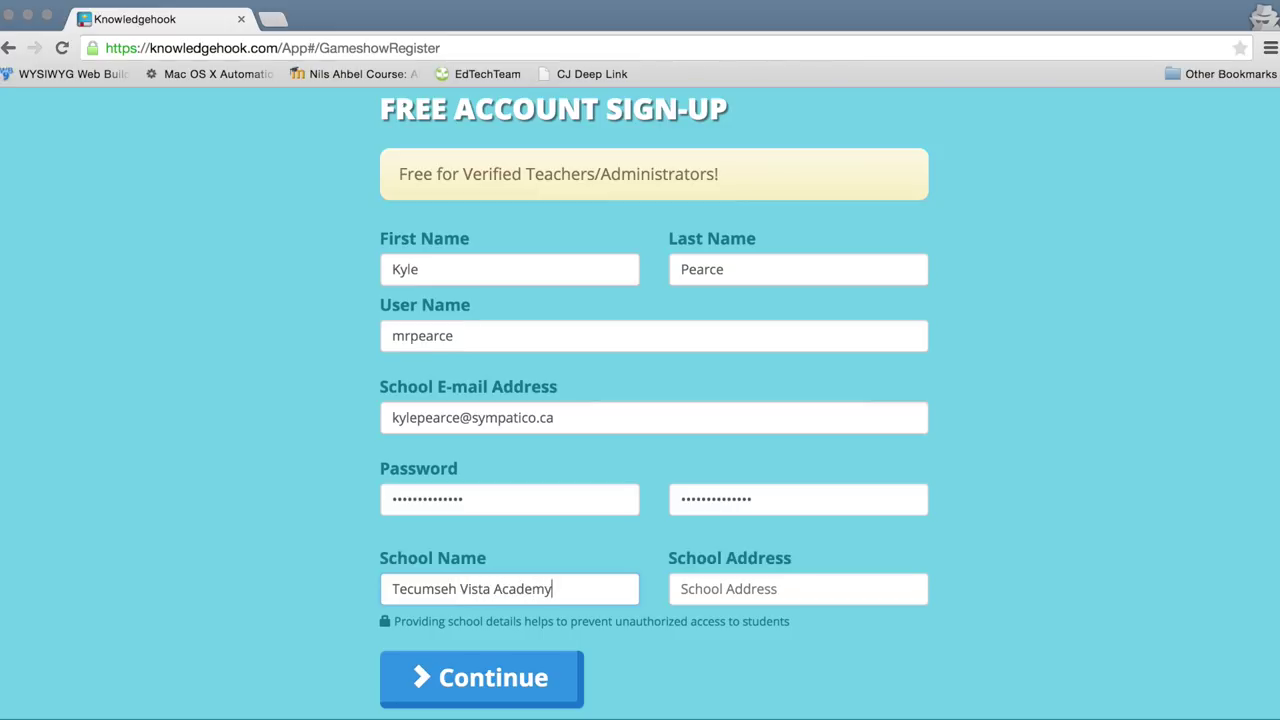
pyautogui.press('Tab')
pyautogui.write('Shields')
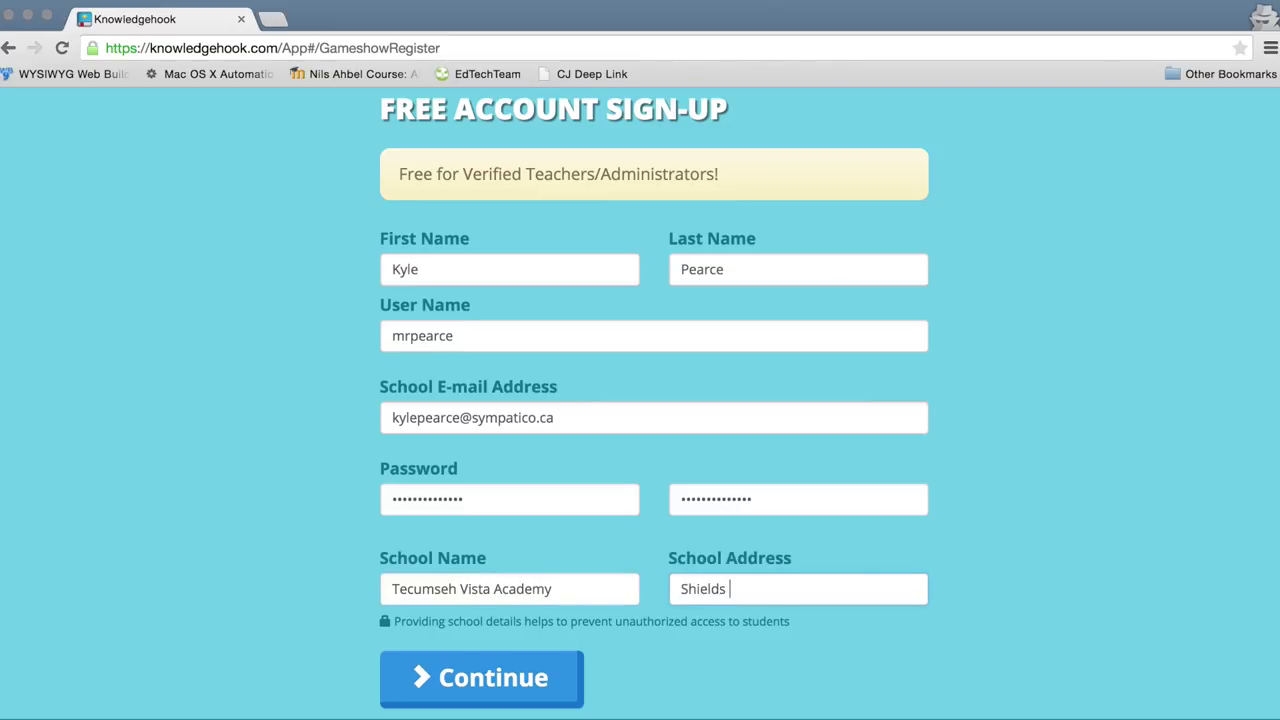
pyautogui.write(' Street')
# Step: Submit the form, replace the rejected e-mail with a publicboard.ca school address, and resubmit
pyautogui.click(457, 677)
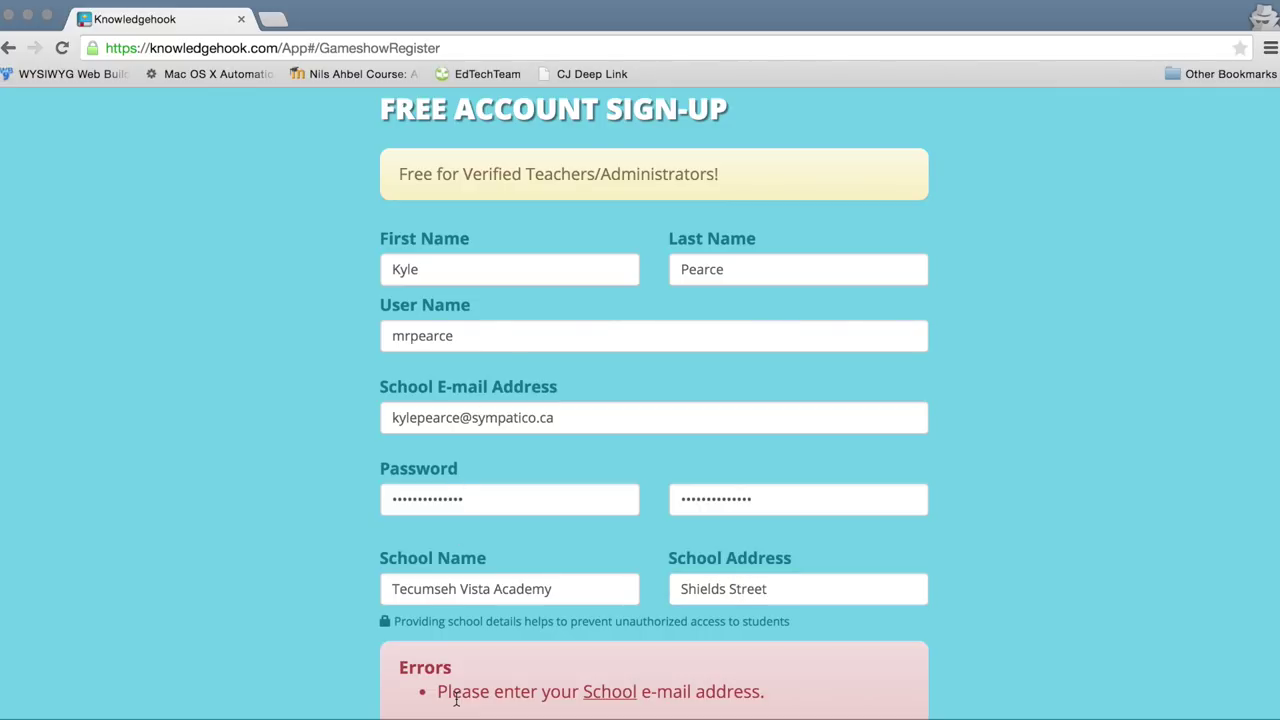
pyautogui.scroll(-1, 473, 680)
pyautogui.scroll(-1, 473, 678)
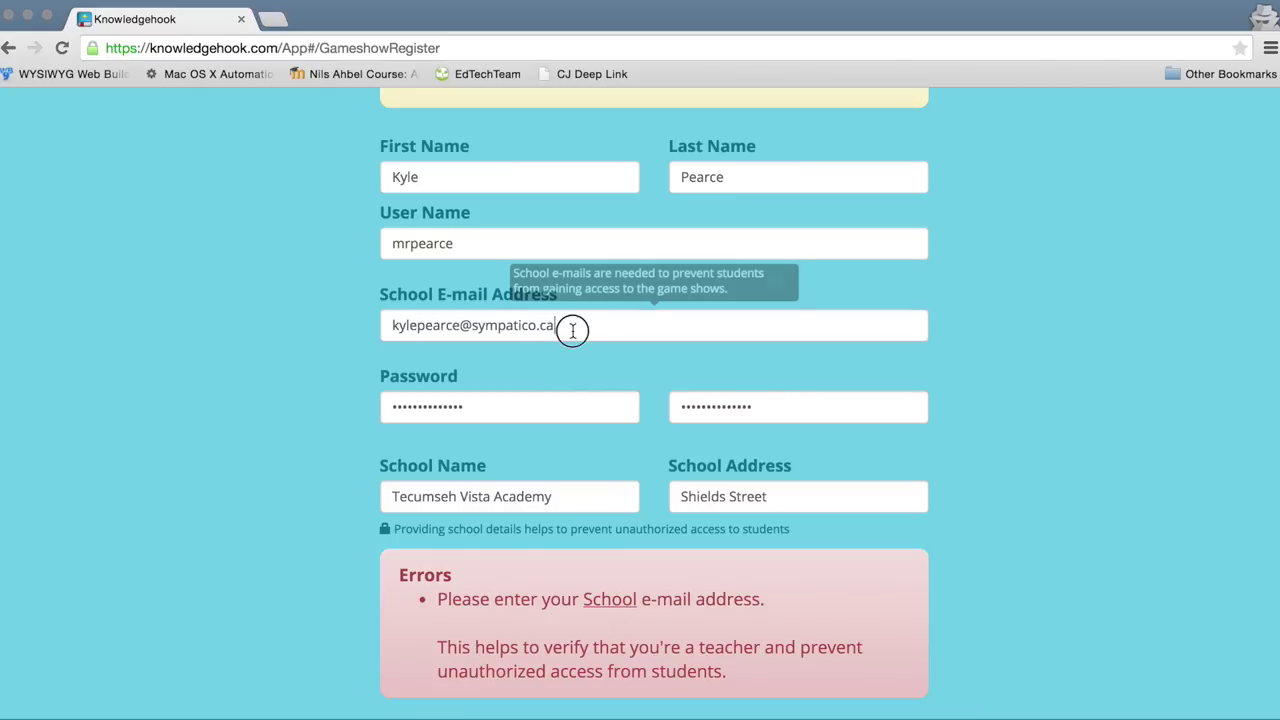
pyautogui.moveTo(571, 326); pyautogui.dragTo(607, 362)
pyautogui.write('ky')
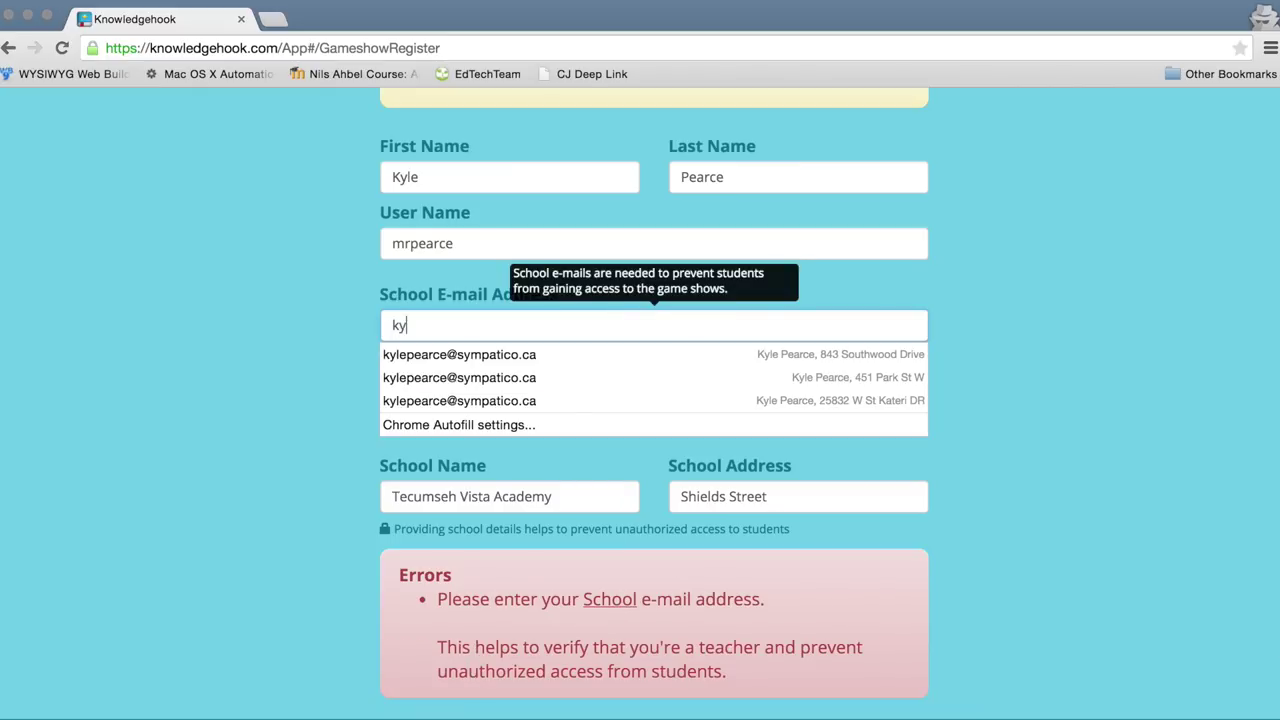
pyautogui.press('BackSpace')
pyautogui.press('BackSpace')
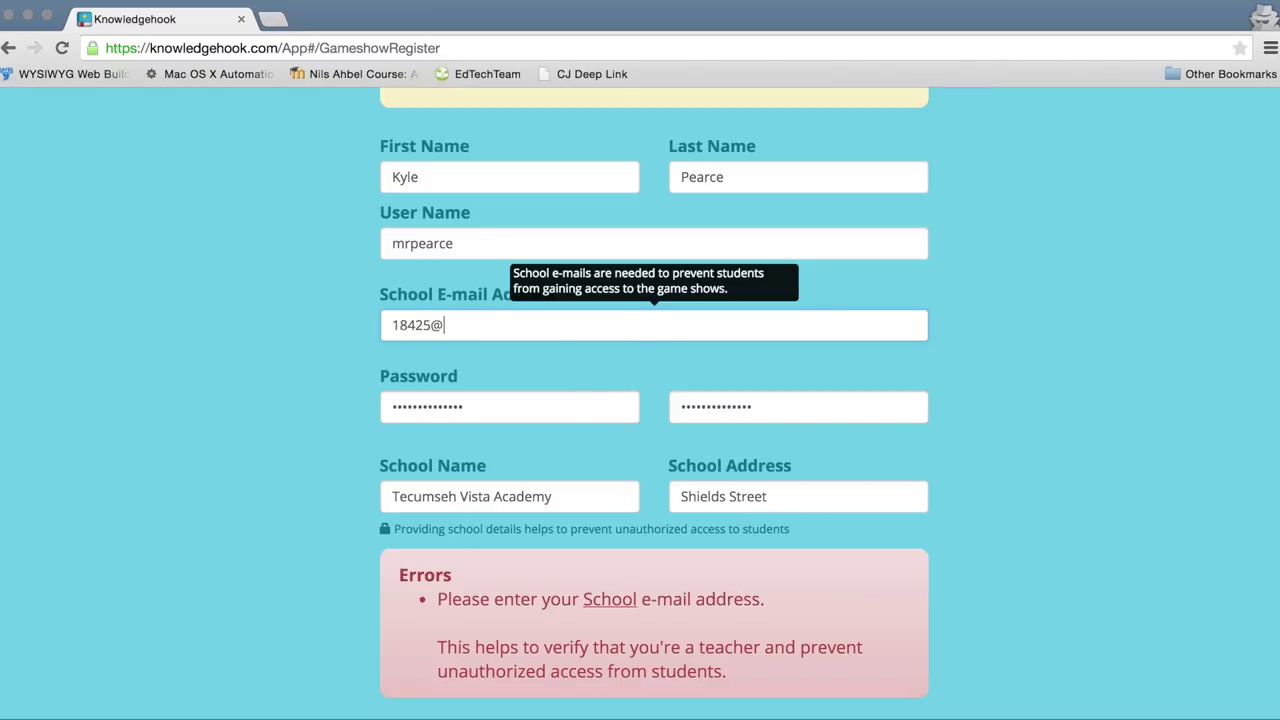
pyautogui.scroll(-2, 654, 450)
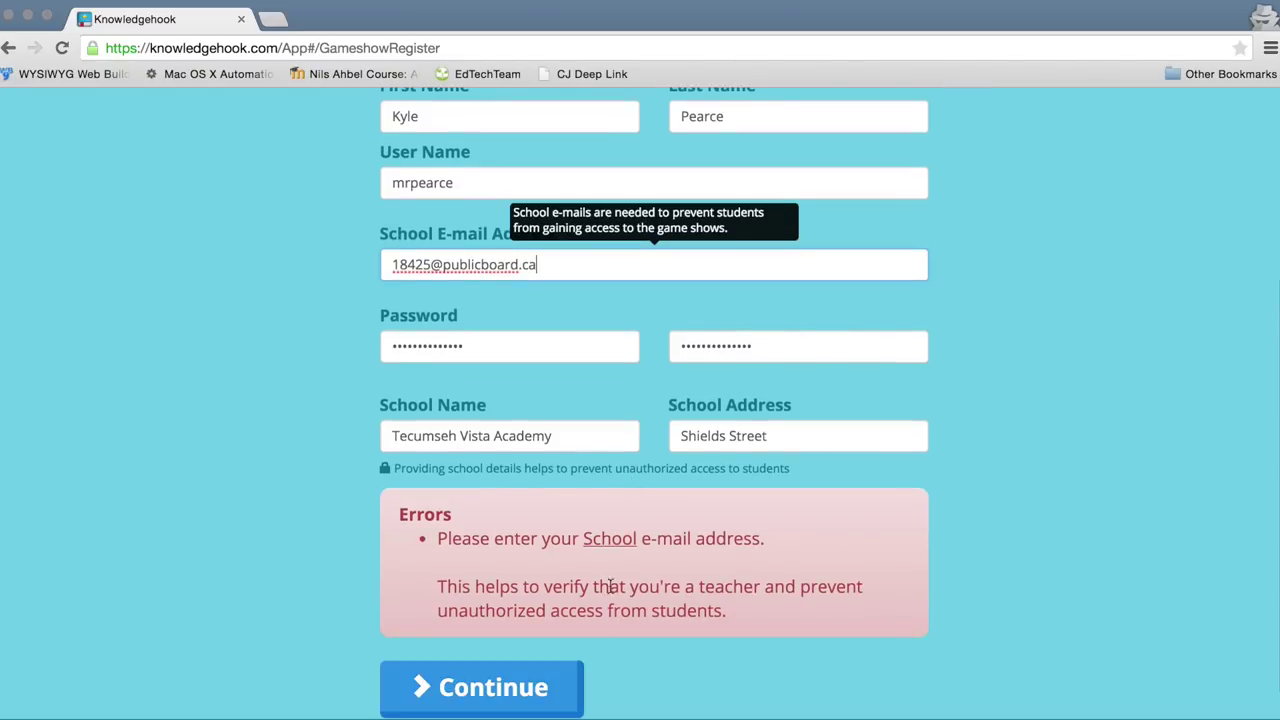
pyautogui.click(486, 700)
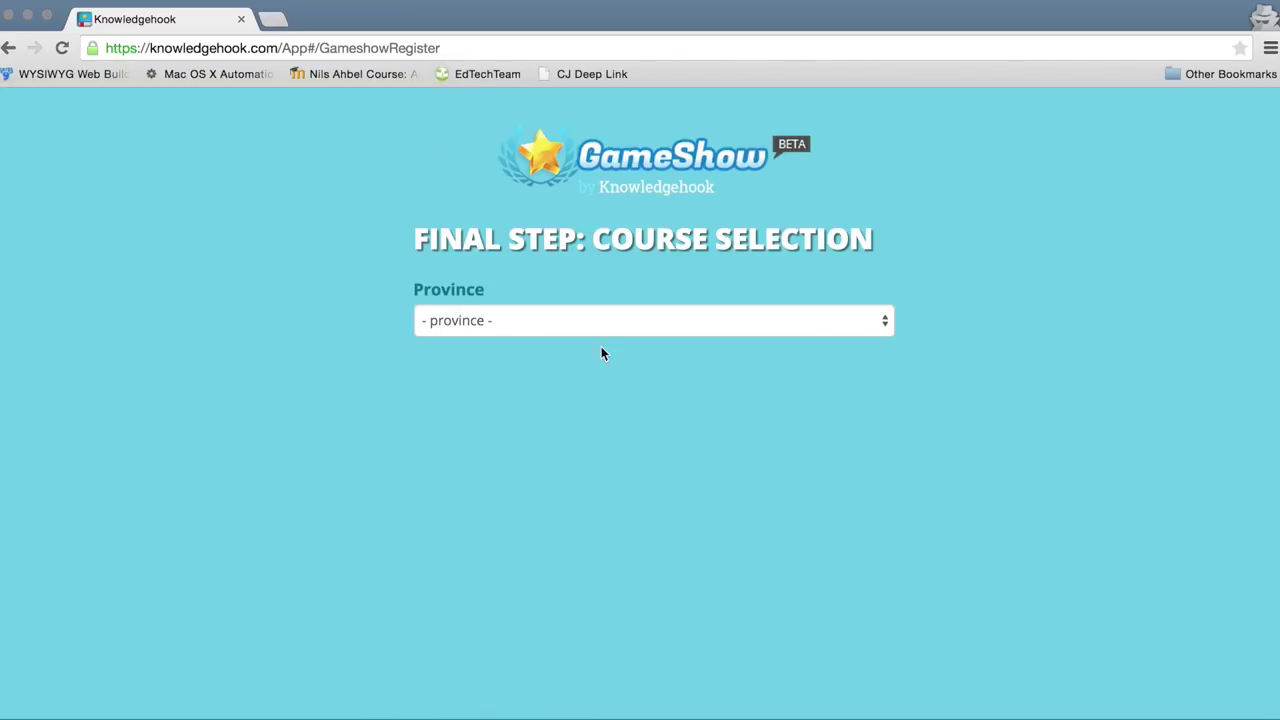
# Step: Register for Ontario with Grade 7, Grade 8, Grade 9 and both Grade 10 courses, then submit
pyautogui.click(544, 323)
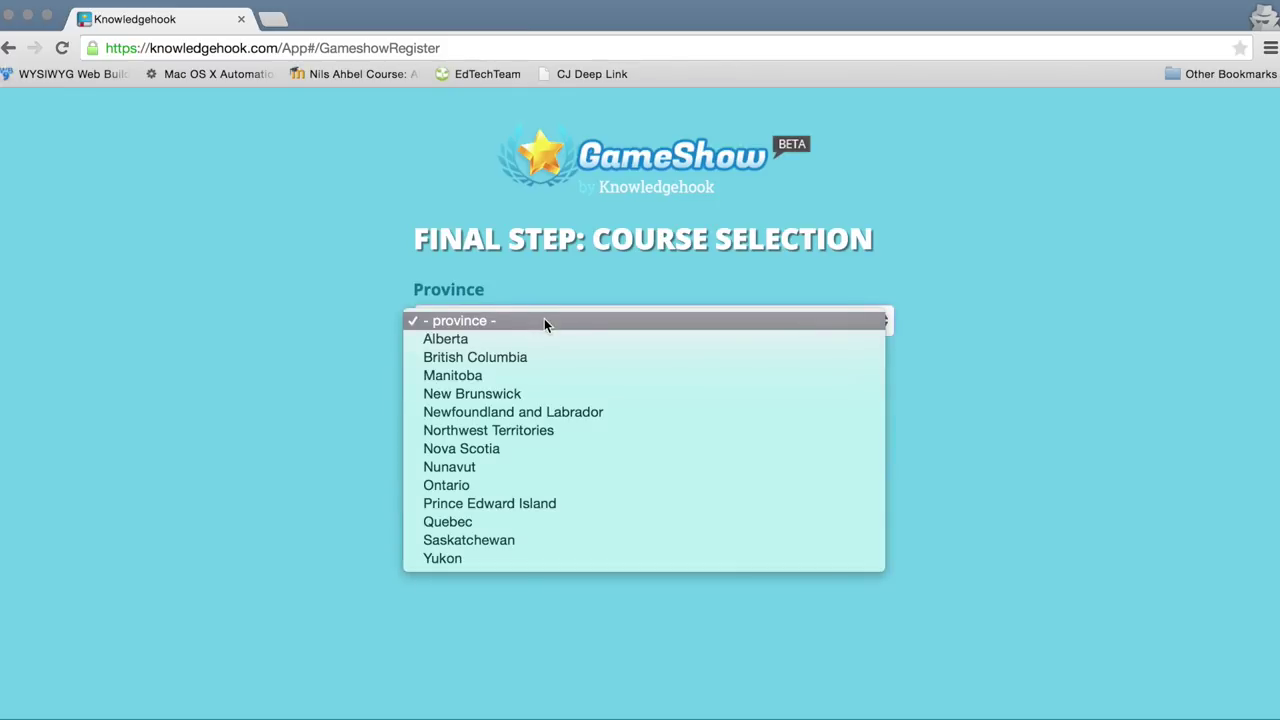
pyautogui.click(505, 485)
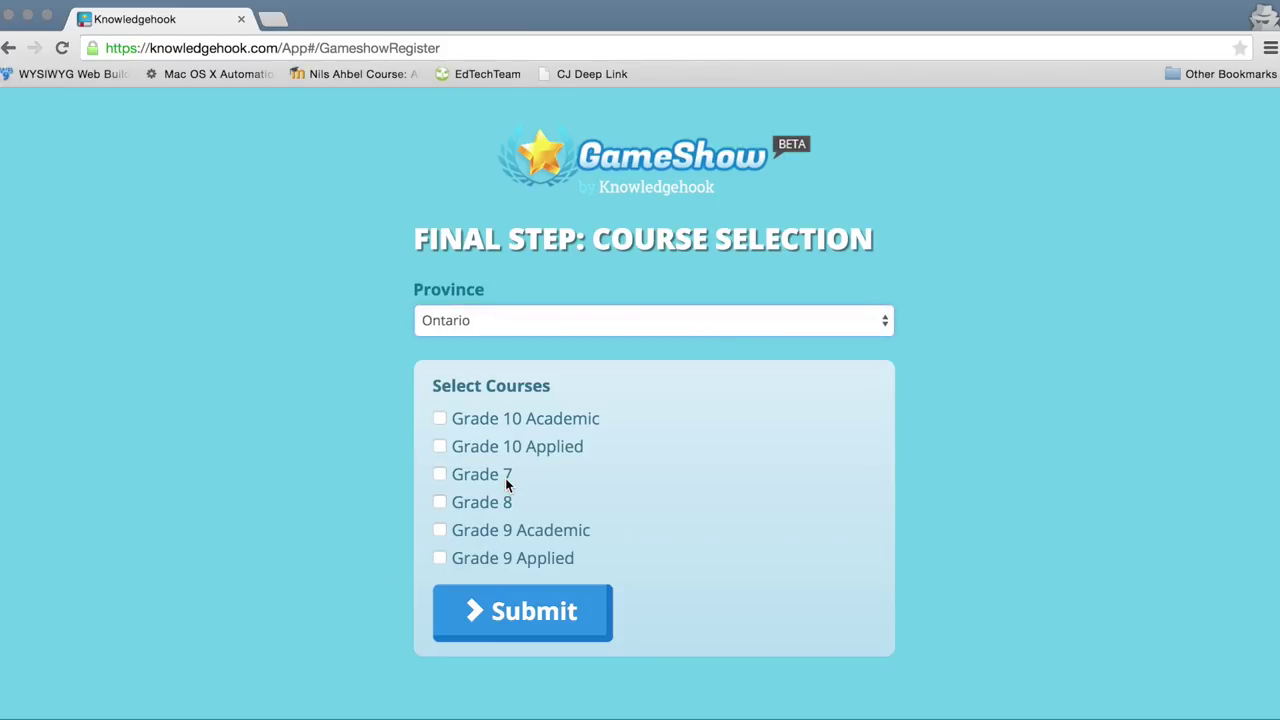
pyautogui.click(440, 419)
pyautogui.click(440, 447)
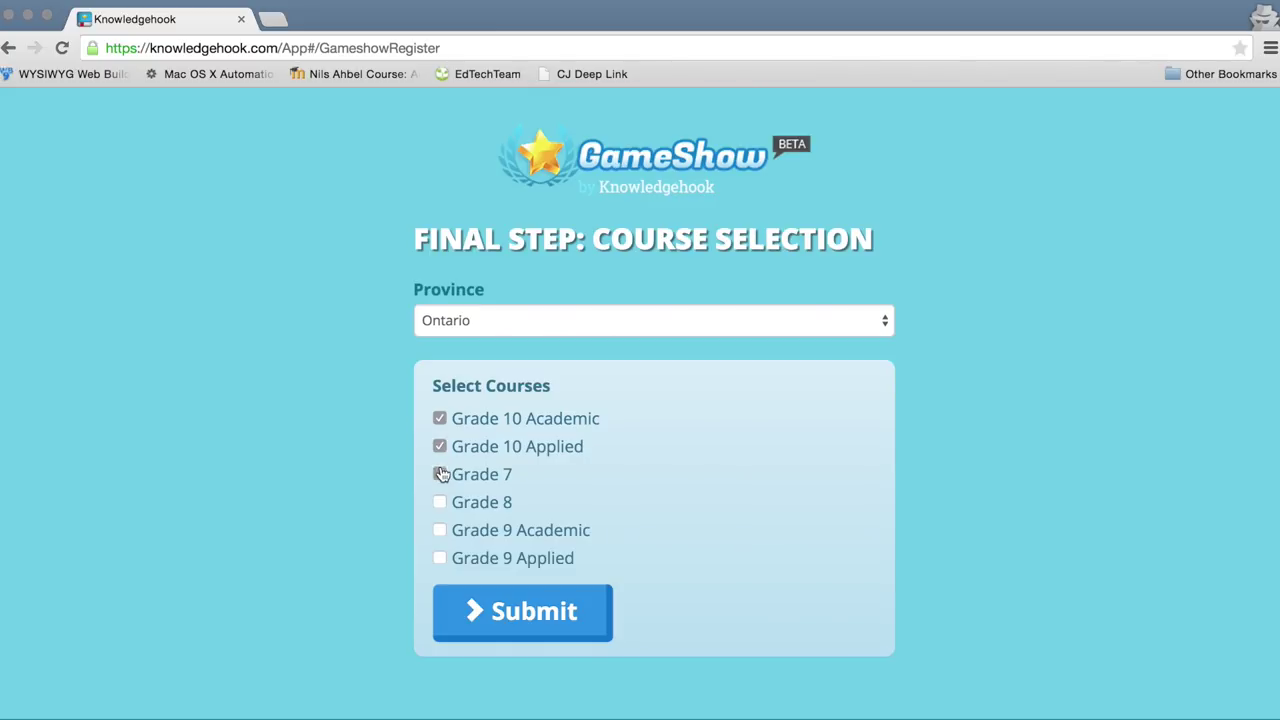
pyautogui.click(440, 475)
pyautogui.click(440, 502)
pyautogui.click(440, 558)
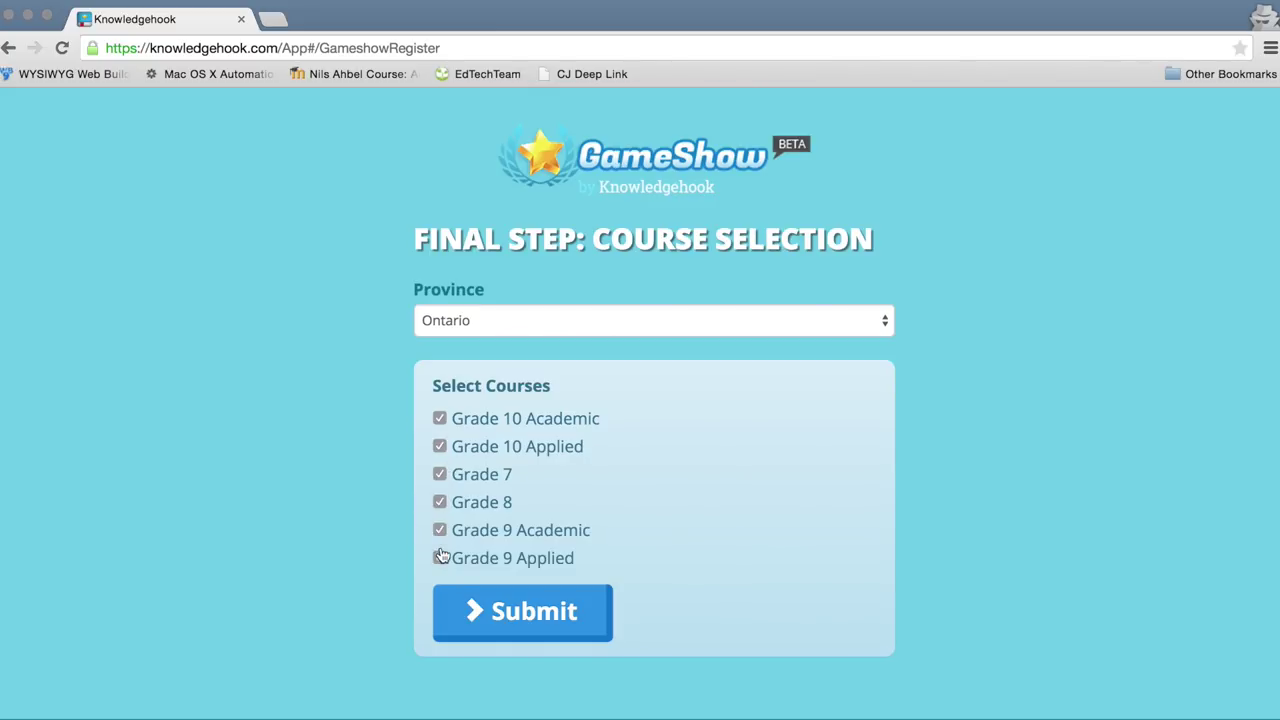
pyautogui.click(537, 622)
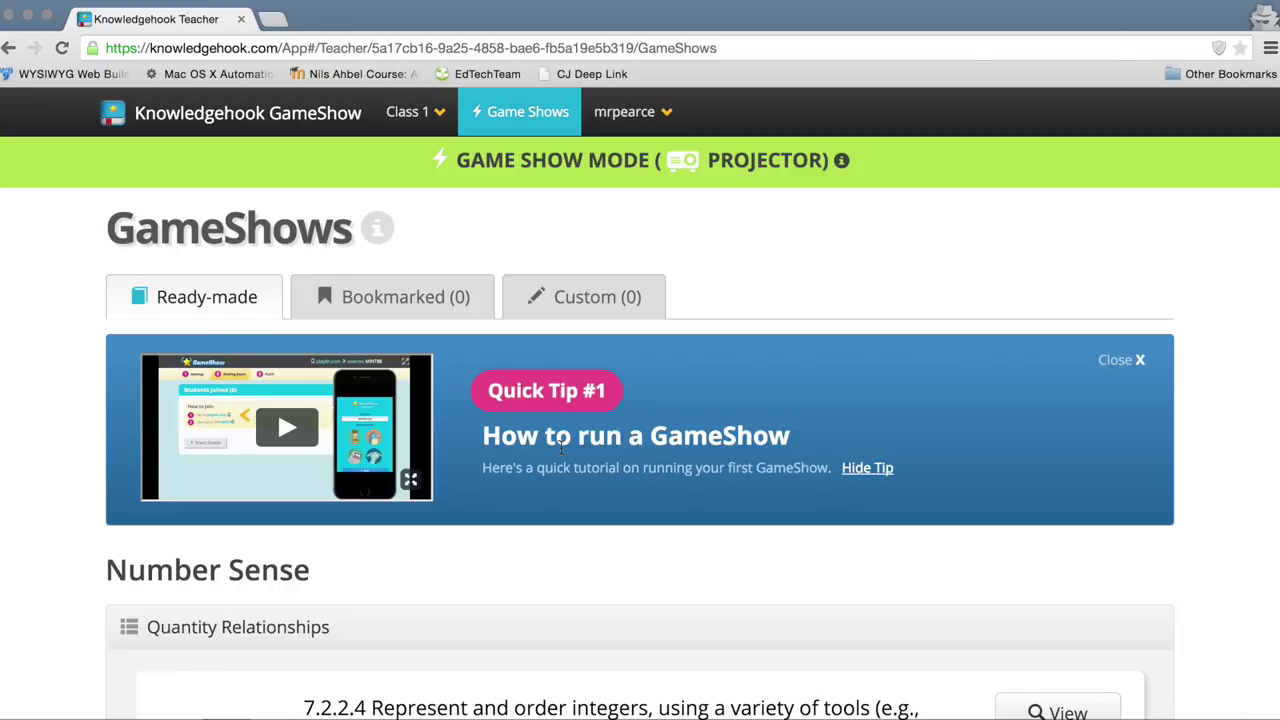
pyautogui.scroll(-3, 566, 500)
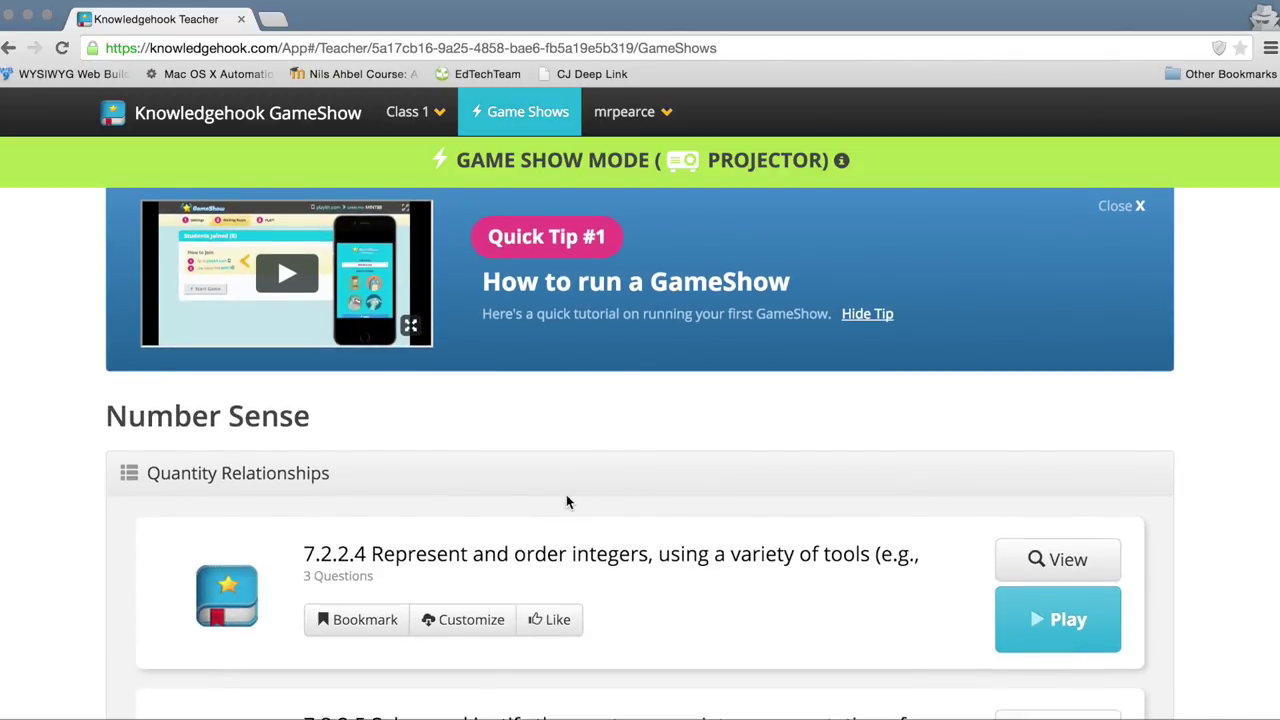
pyautogui.scroll(2, 566, 500)
pyautogui.scroll(1, 566, 502)
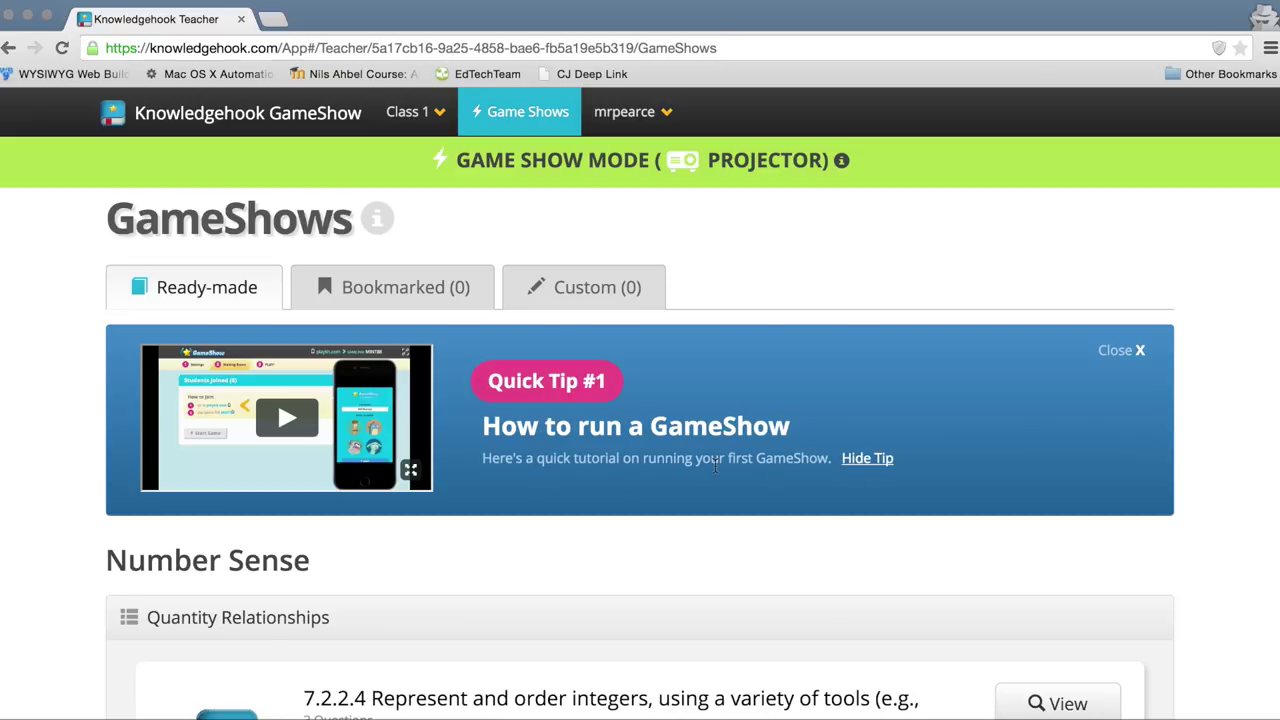
pyautogui.scroll(-2, 715, 472)
pyautogui.scroll(-6, 714, 472)
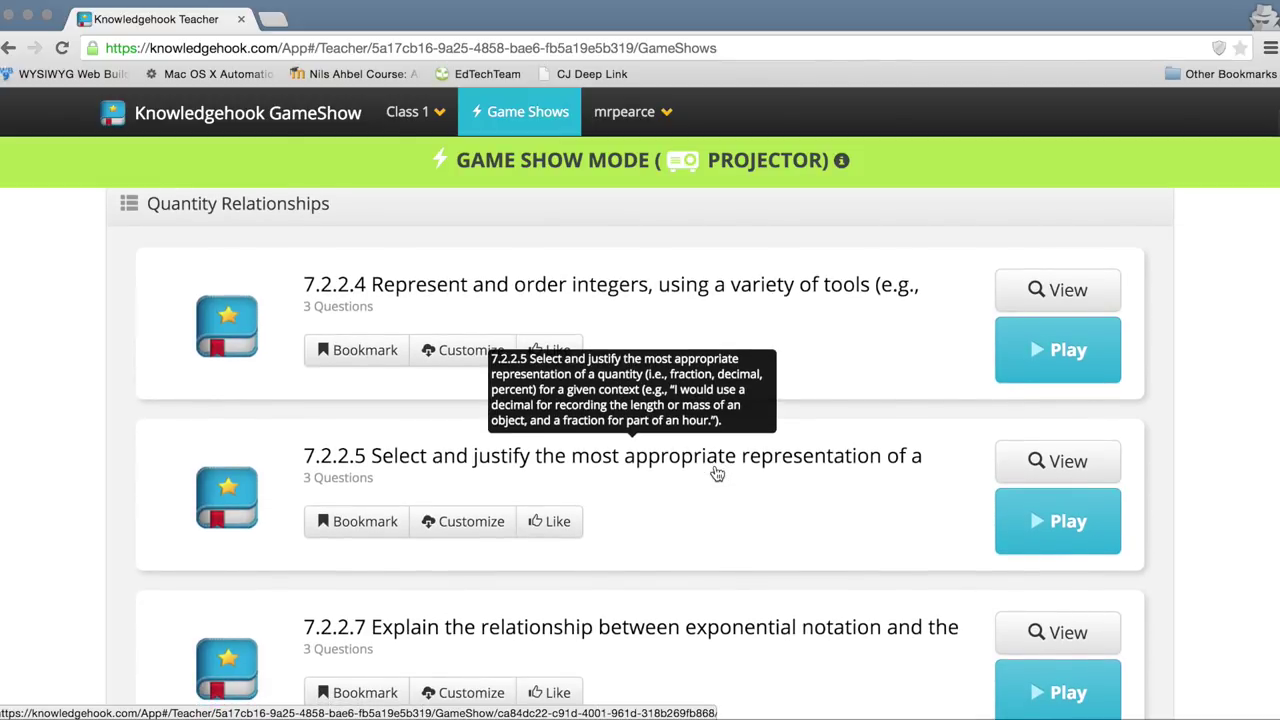
pyautogui.scroll(8, 716, 472)
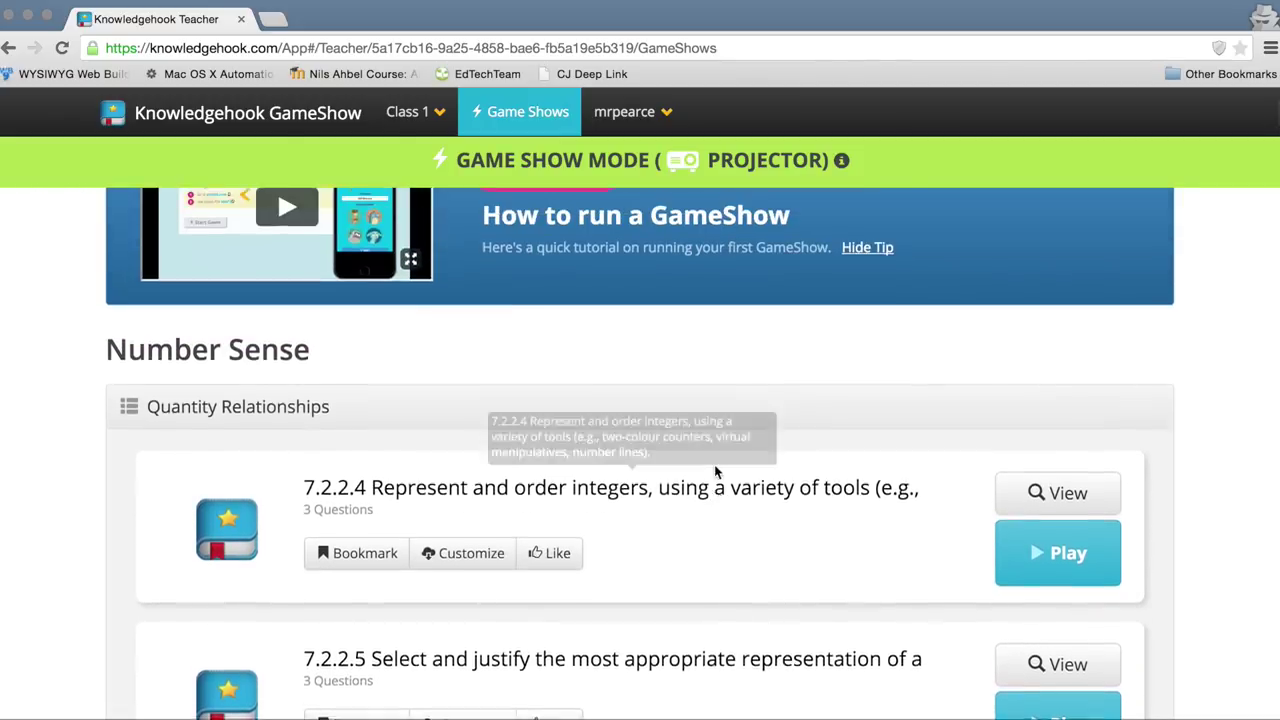
pyautogui.scroll(-15, 500, 411)
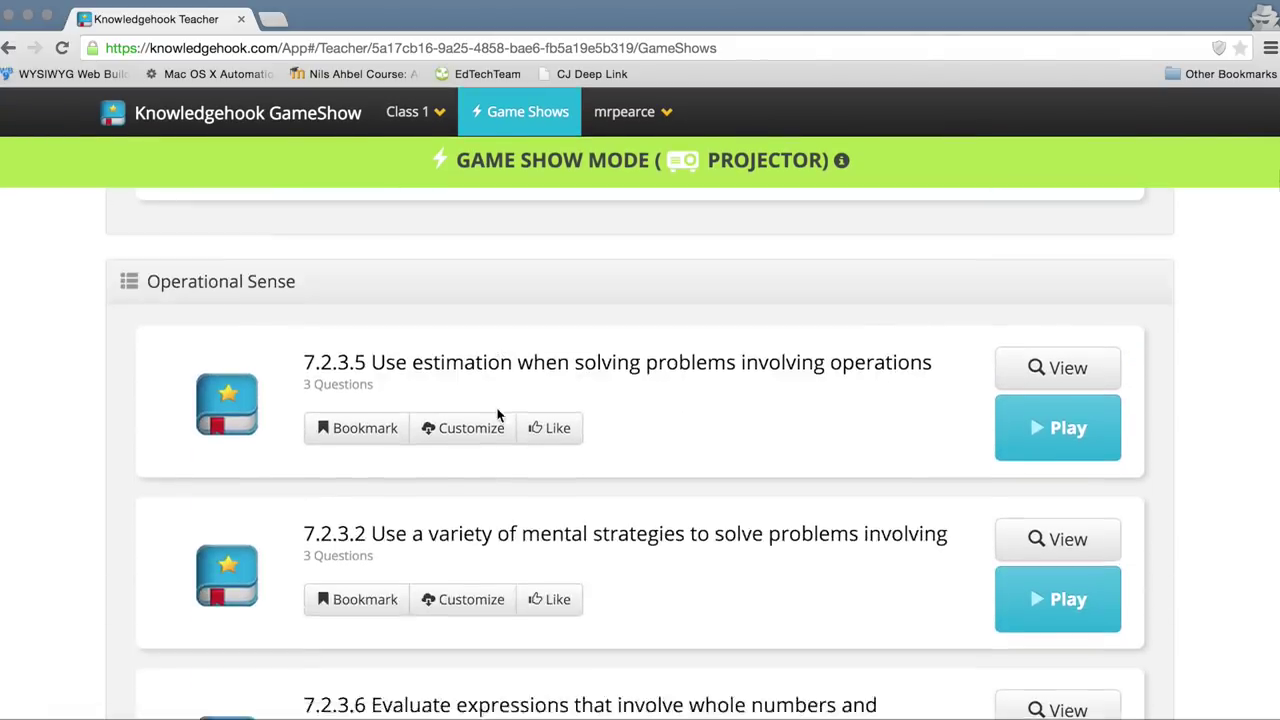
pyautogui.scroll(-15, 500, 416)
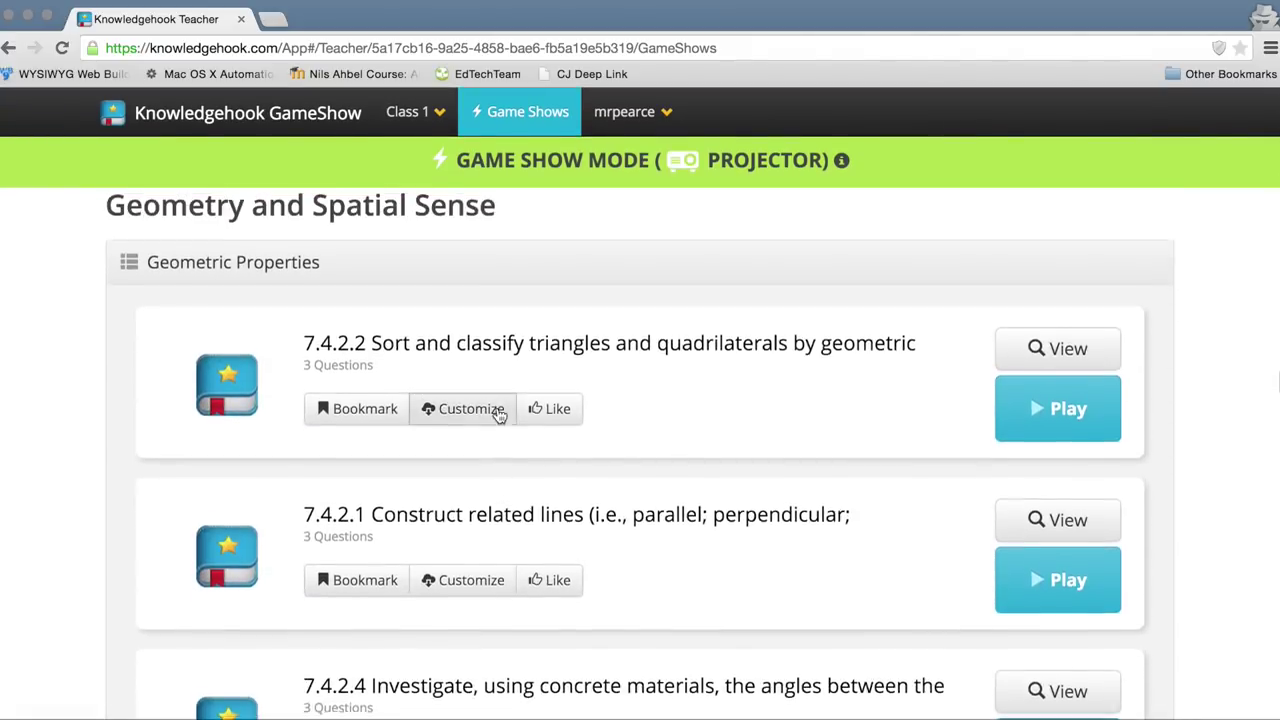
pyautogui.scroll(-15, 498, 414)
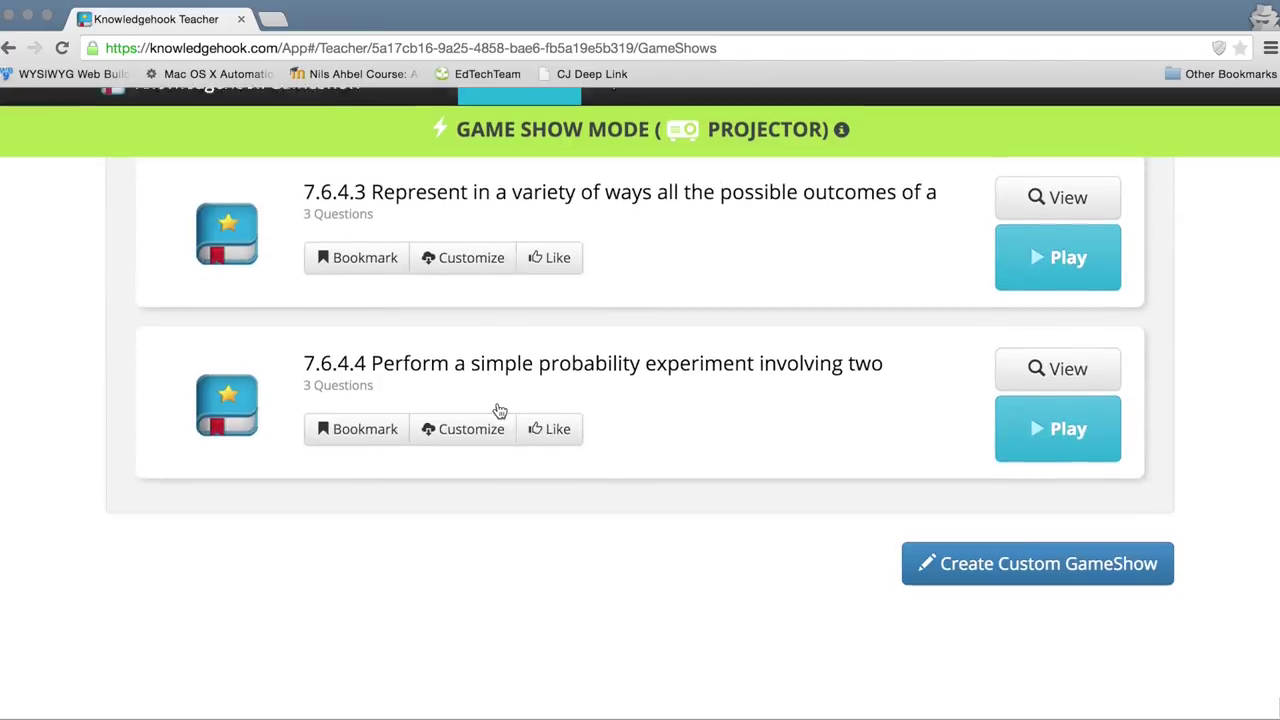
pyautogui.scroll(20, 499, 410)
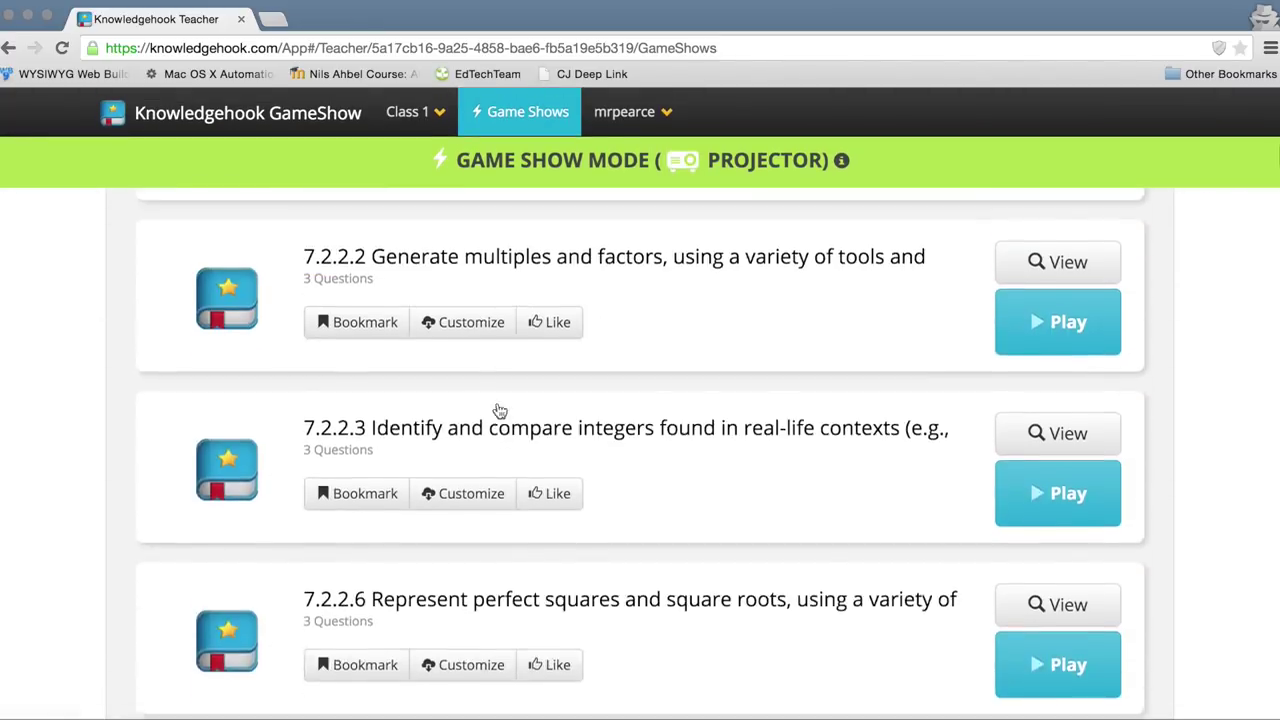
pyautogui.scroll(-1, 497, 402)
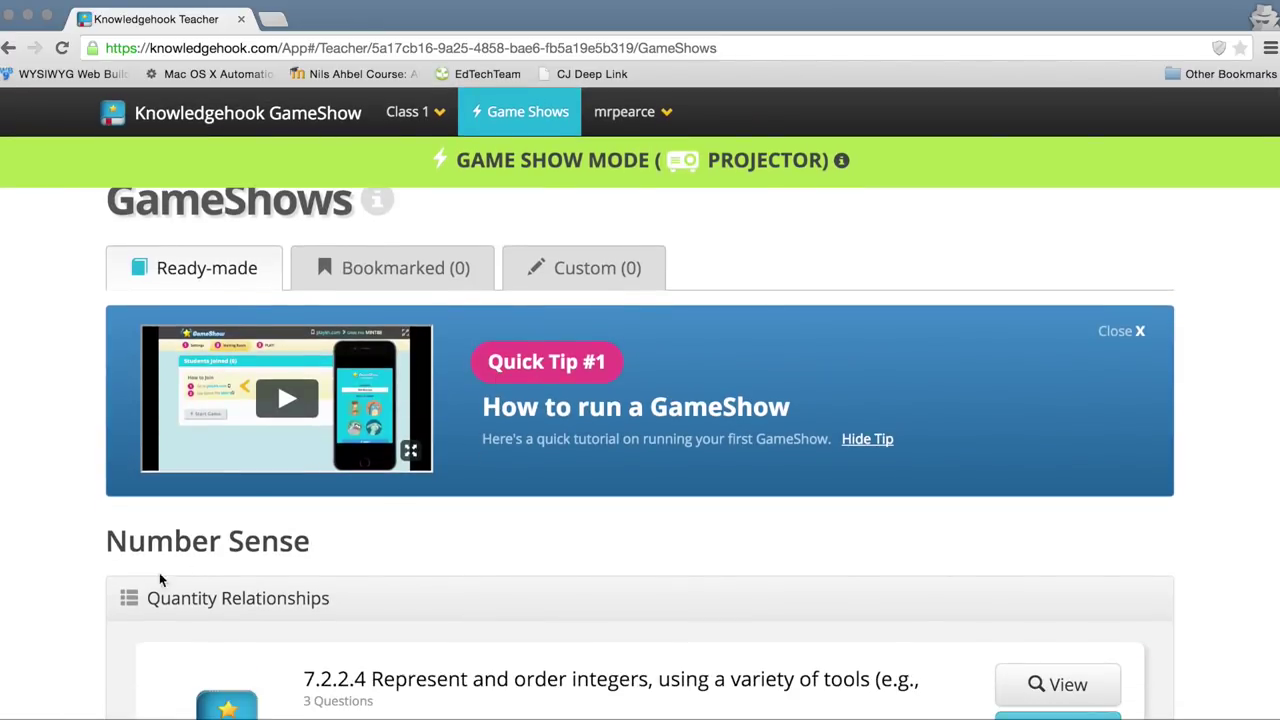
pyautogui.scroll(-1, 284, 564)
pyautogui.scroll(3, 284, 564)
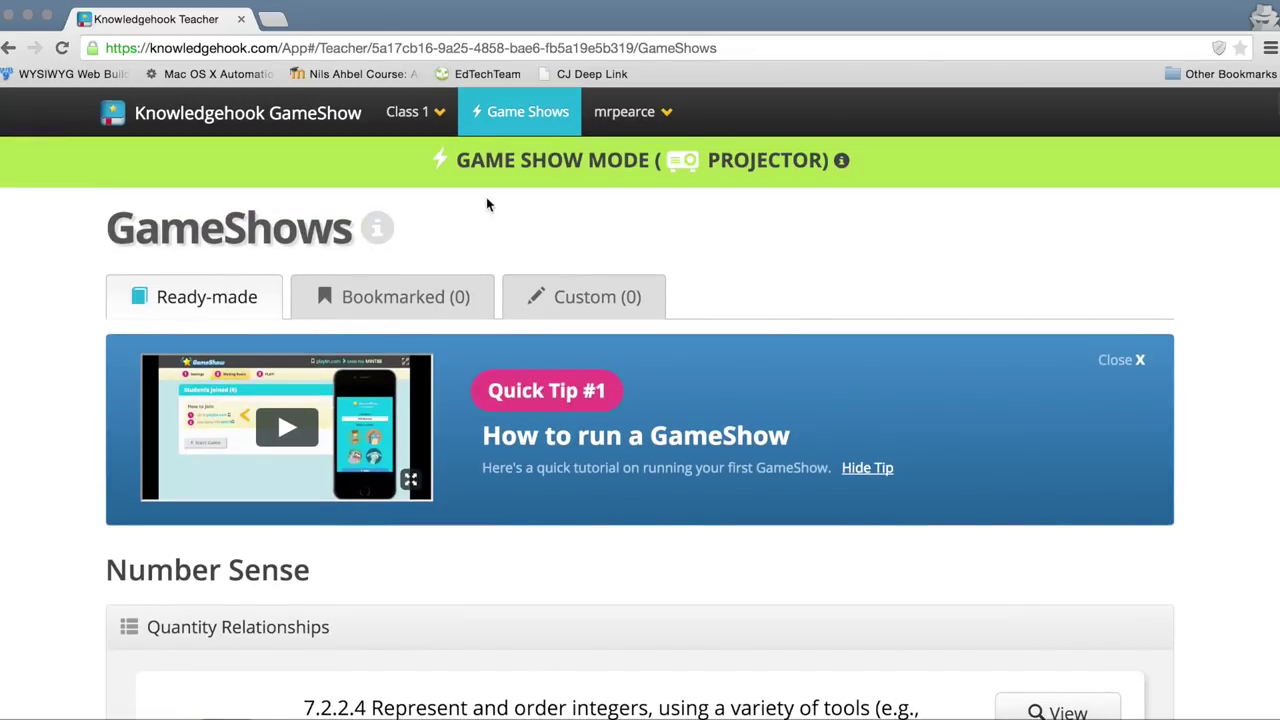
# Step: Switch to Class 3 - Grade 9 Applied and view the NA1.01 equivalent ratios GameShow
pyautogui.click(432, 112)
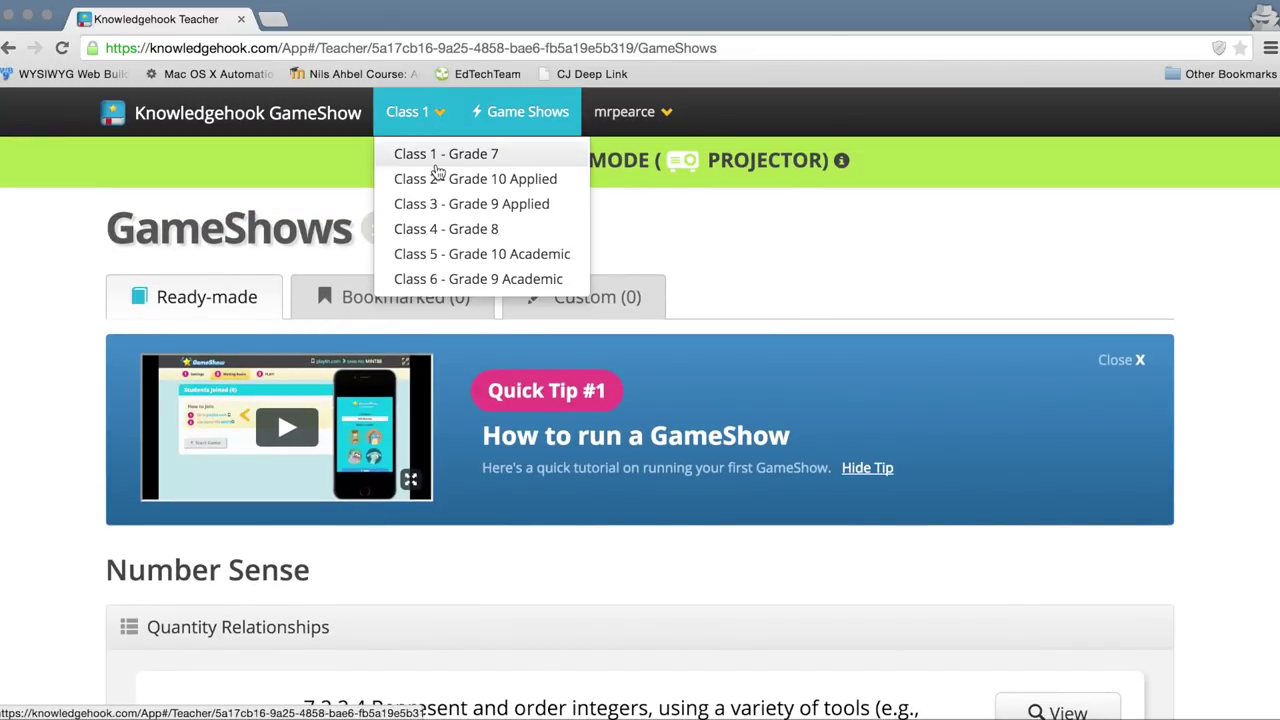
pyautogui.click(442, 212)
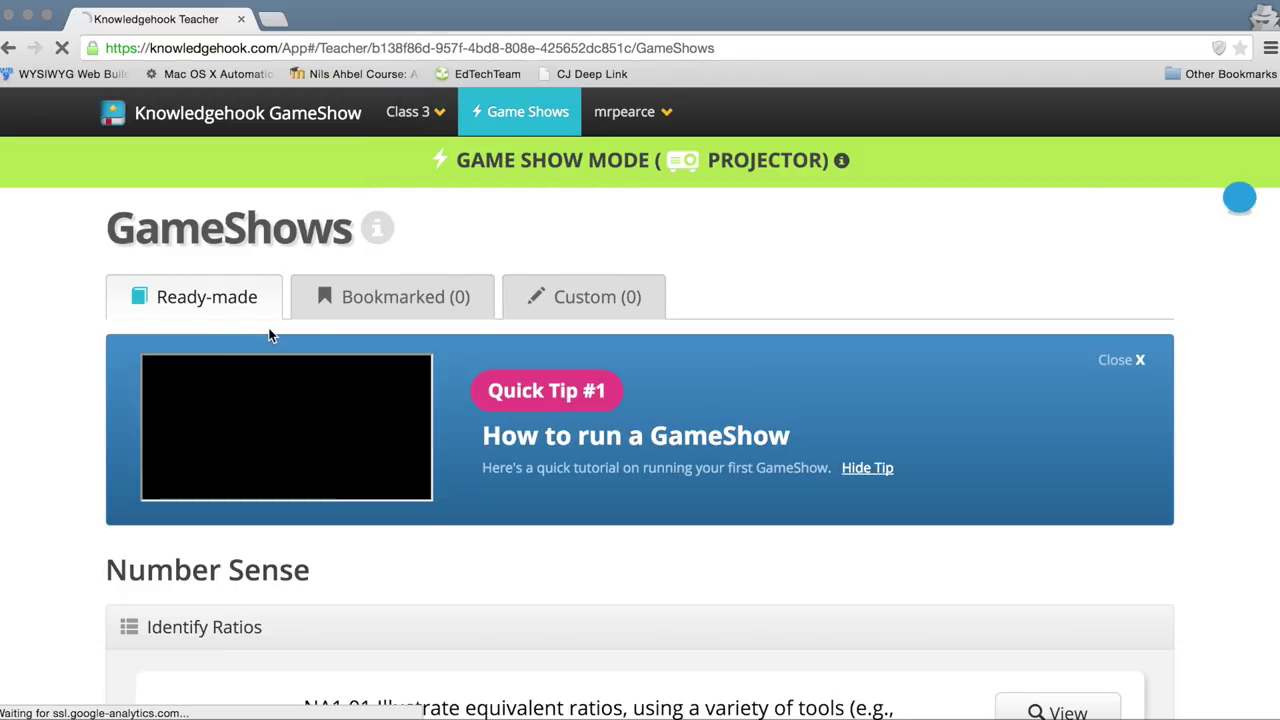
pyautogui.scroll(-5, 268, 336)
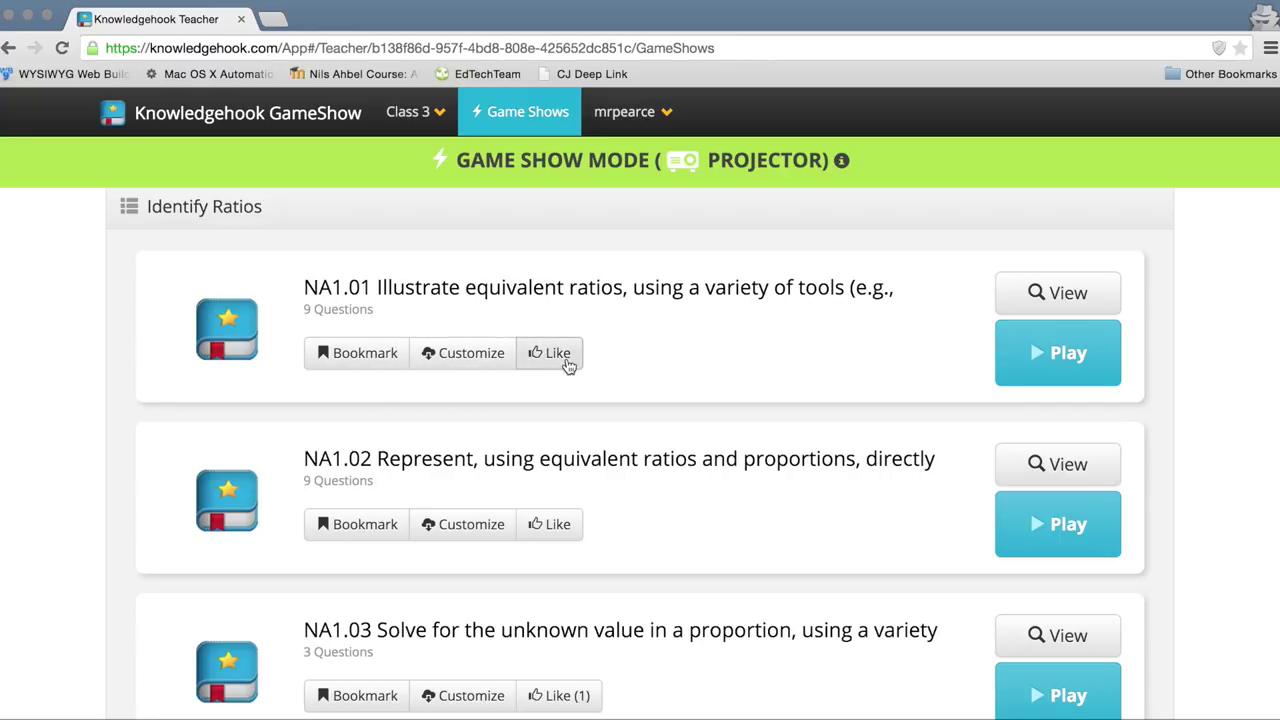
pyautogui.click(1066, 293)
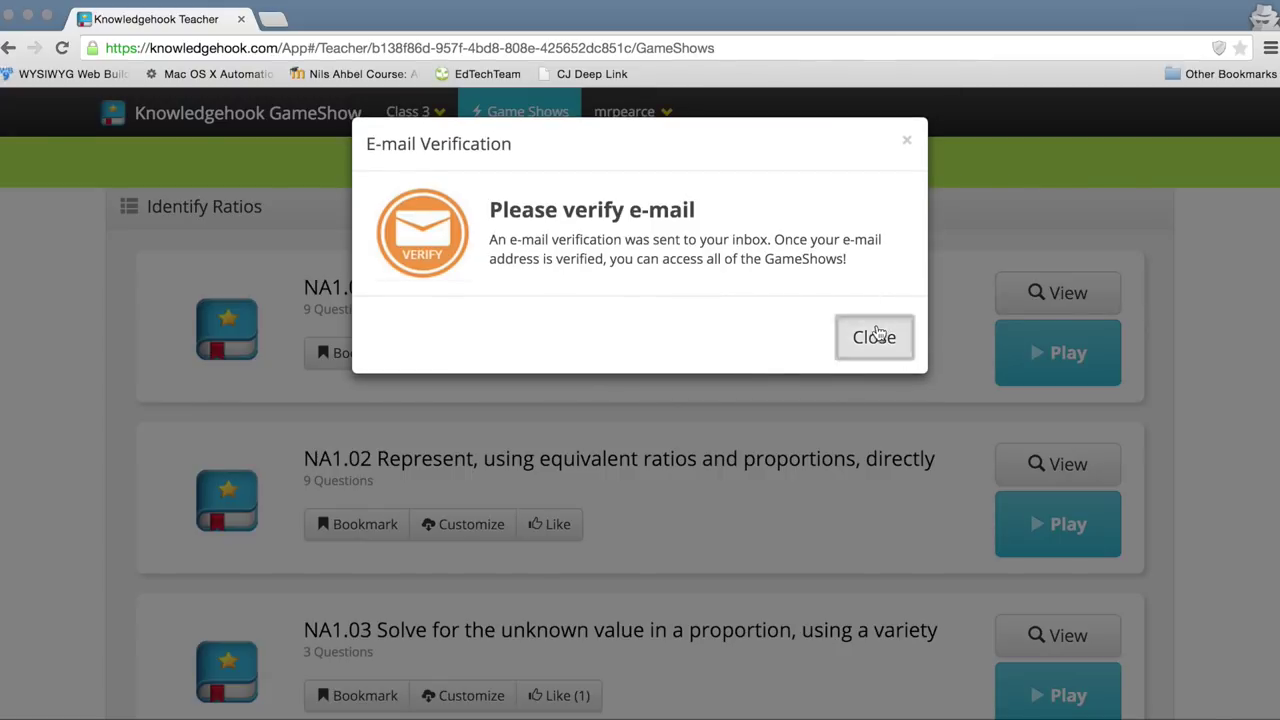
# Step: Dismiss the verification notice, then open the e-mailed verification link and copy the code
pyautogui.click(866, 337)
pyautogui.press('super+Tab')
pyautogui.press('super+Tab')
pyautogui.press('super+Tab')
pyautogui.press('super+Tab')
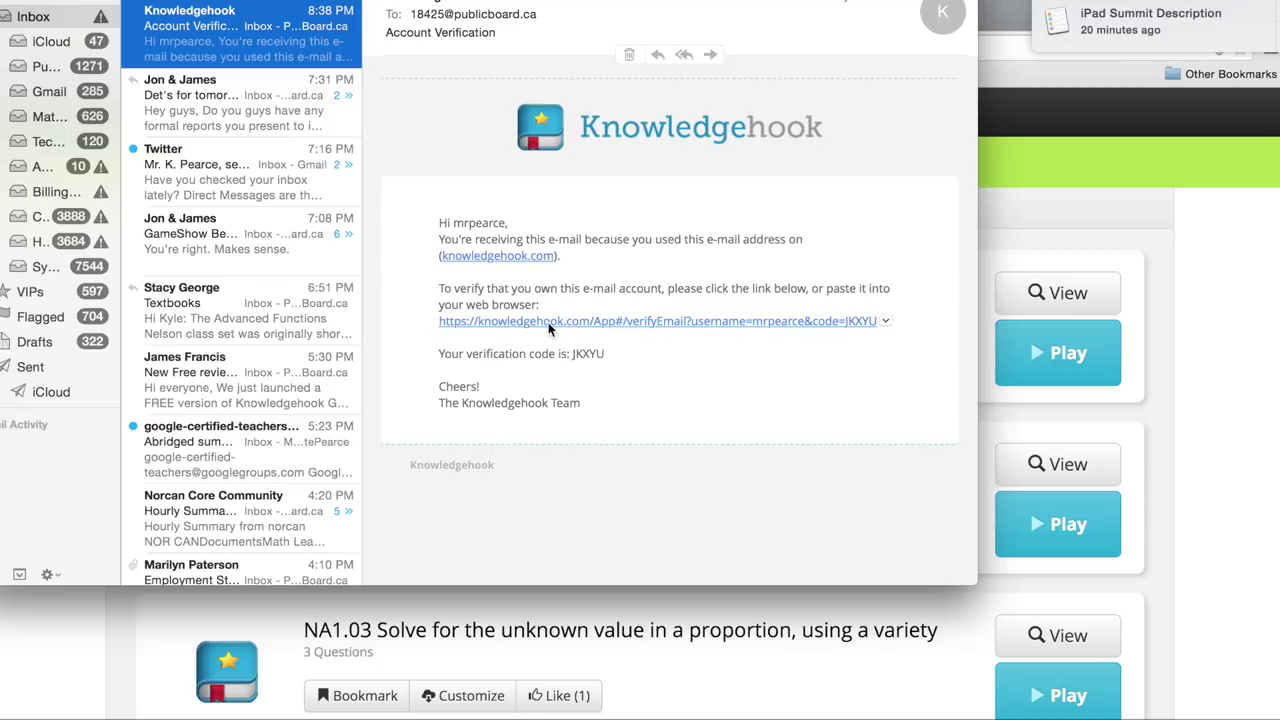
pyautogui.click(570, 326)
pyautogui.press('super+Tab')
pyautogui.doubleClick(582, 353)
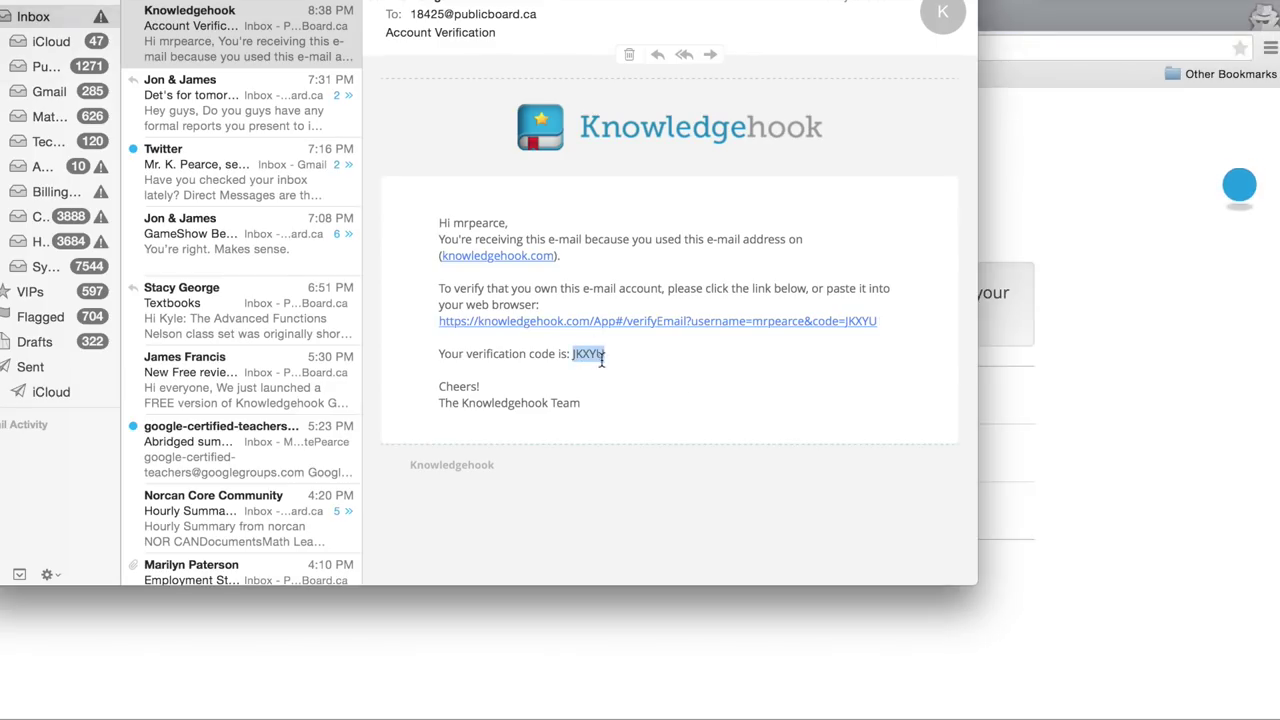
pyautogui.press('super+Tab')
# Step: Log back in with the account username and password
pyautogui.write('mrpearce')
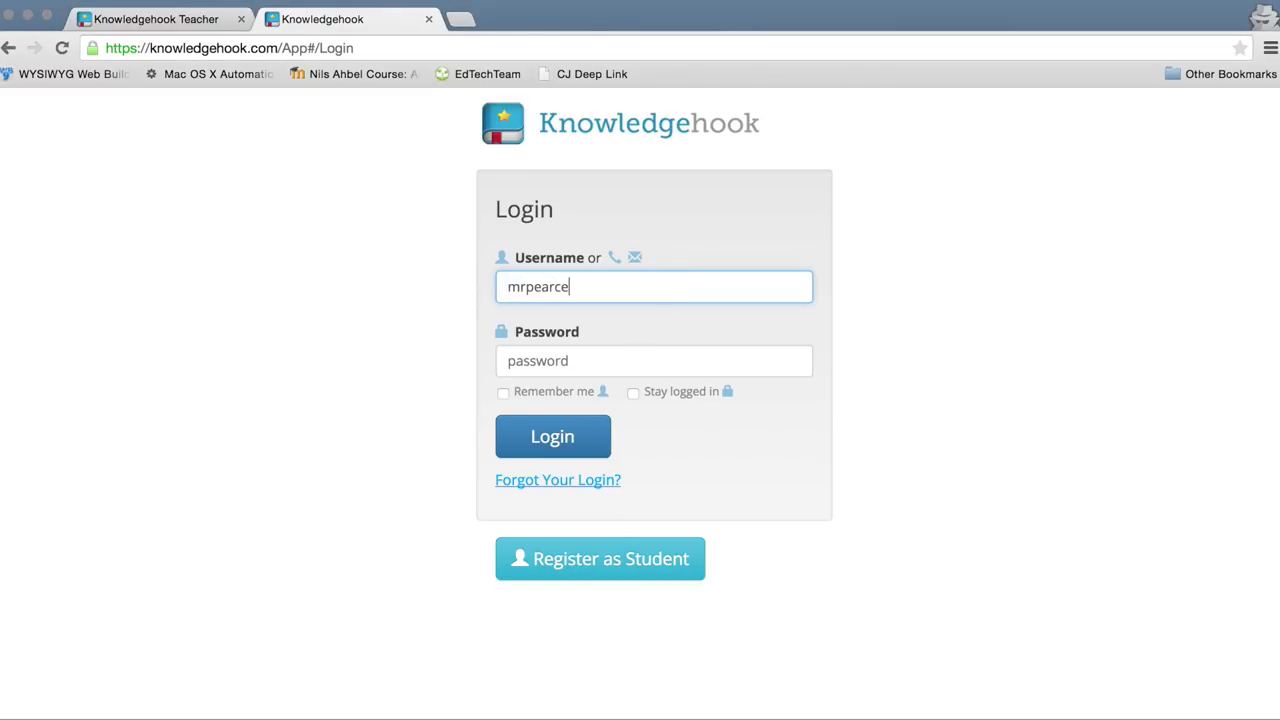
pyautogui.press('Tab')
pyautogui.write('••••••••••••••')
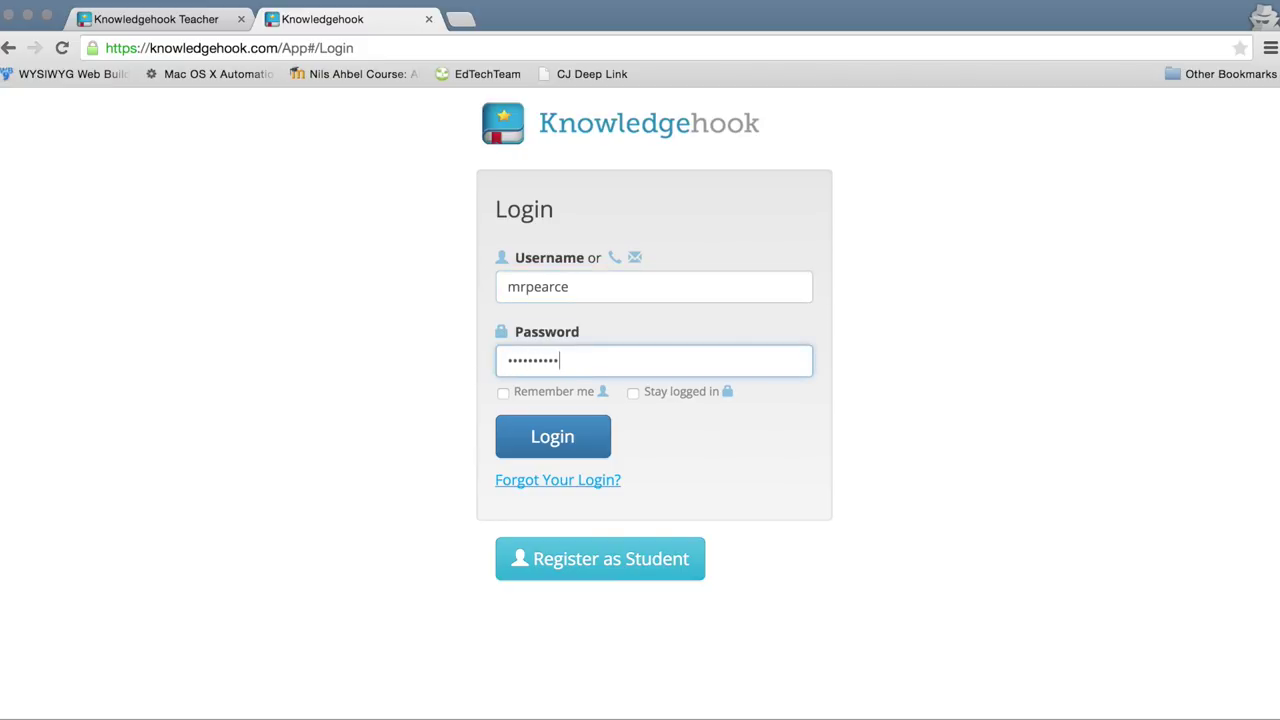
pyautogui.press('Return')
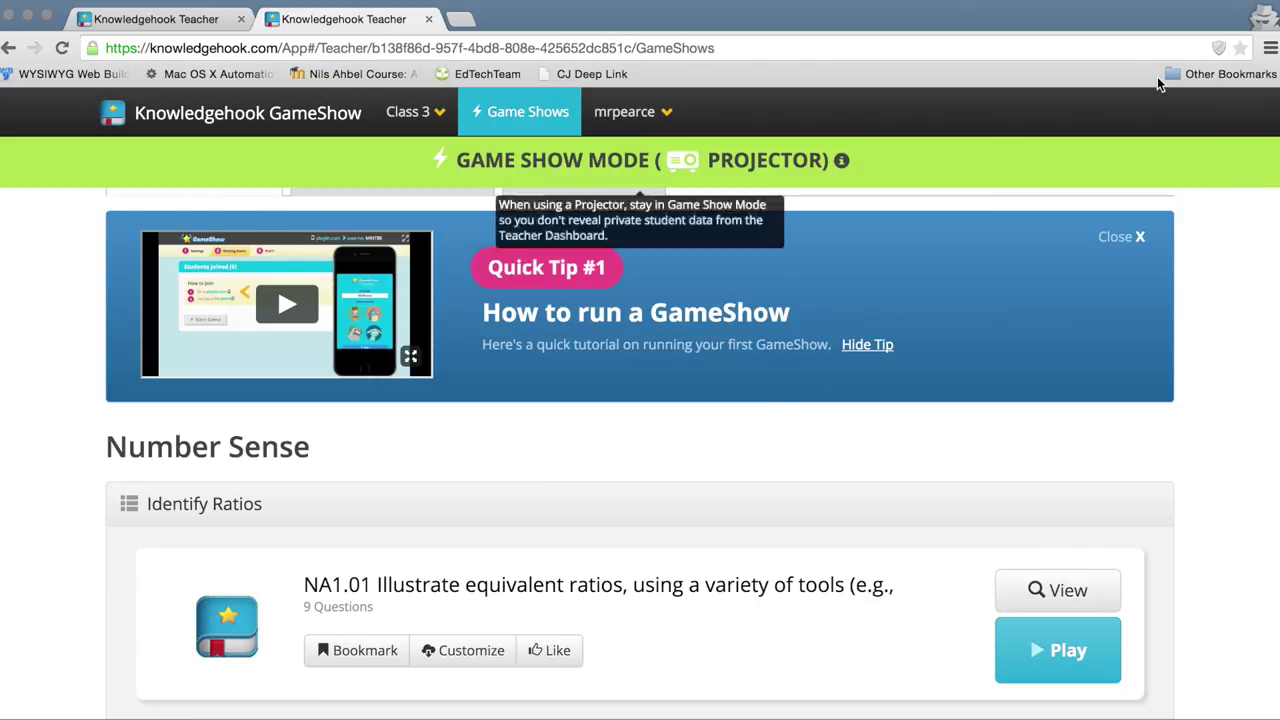
pyautogui.scroll(-3, 961, 118)
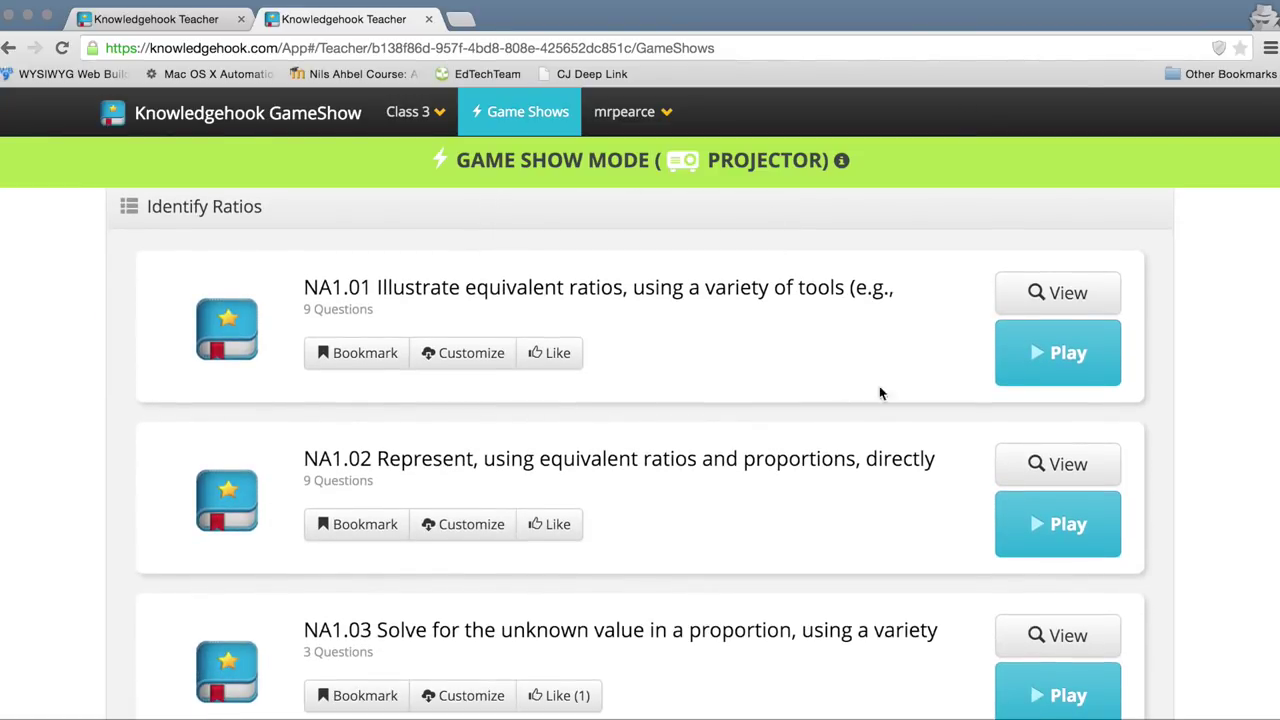
pyautogui.click(1060, 296)
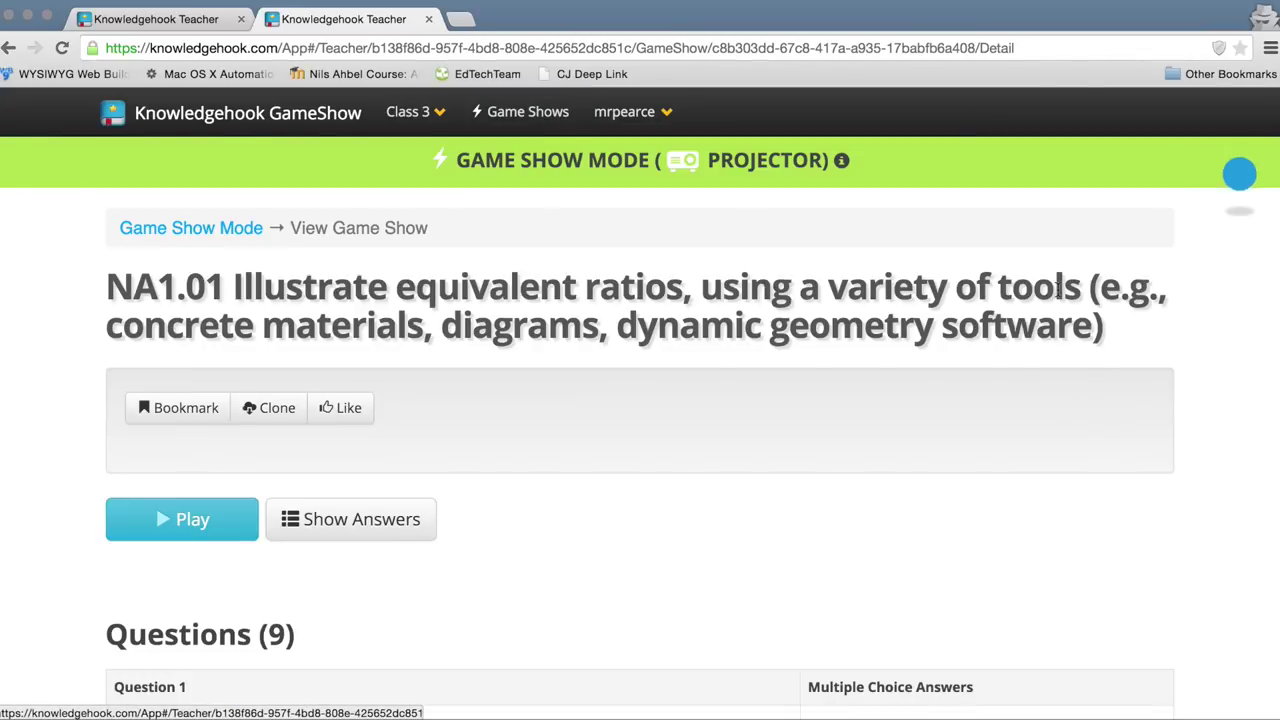
pyautogui.scroll(-4, 616, 438)
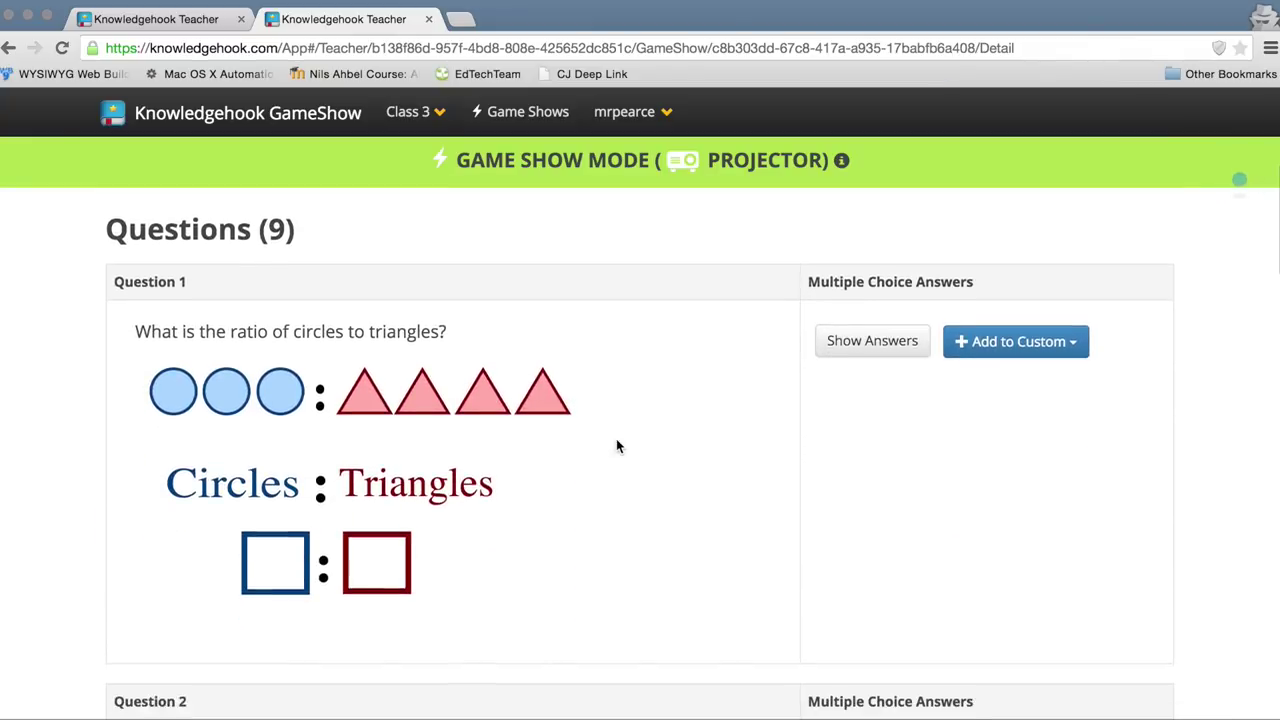
pyautogui.click(1068, 352)
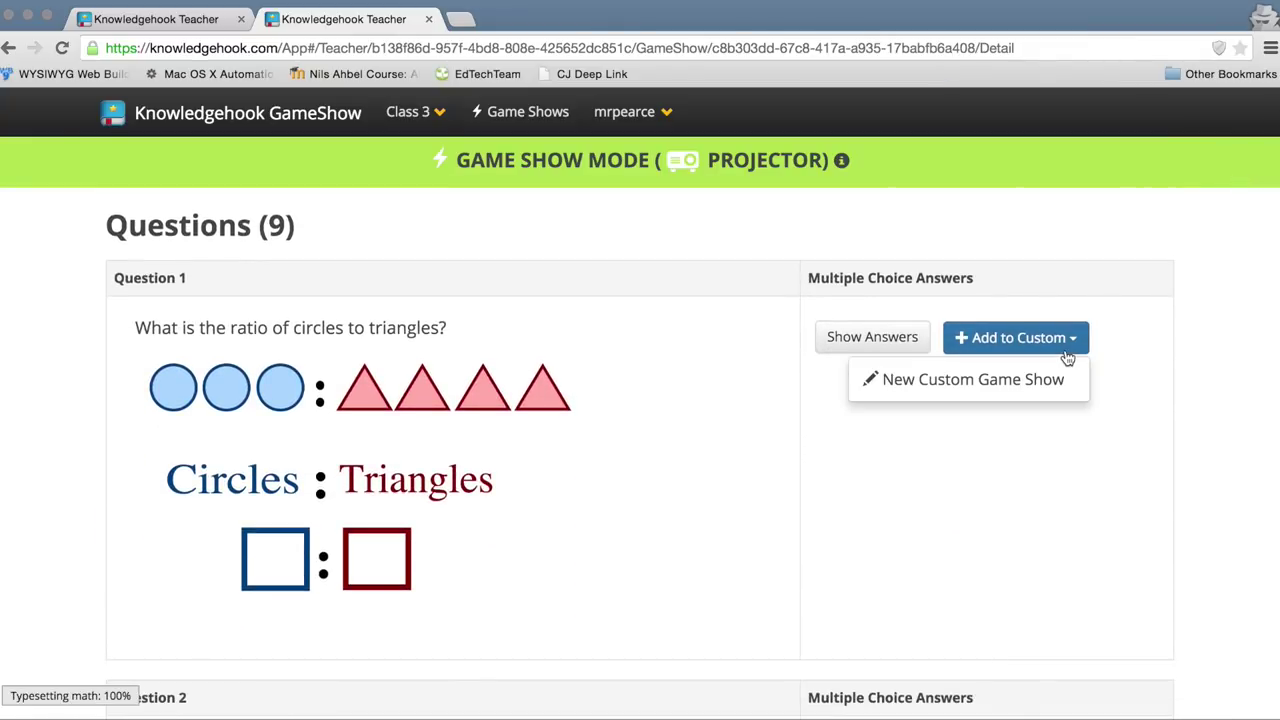
pyautogui.click(1068, 345)
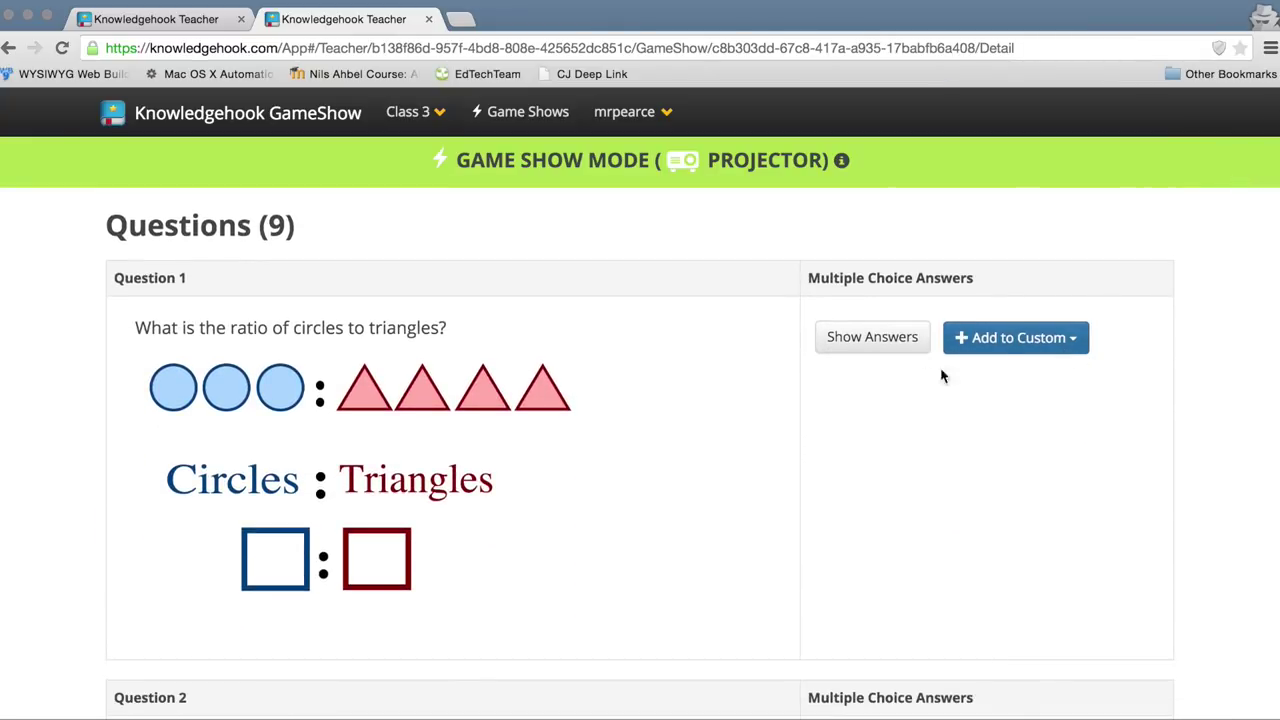
pyautogui.scroll(-5, 698, 400)
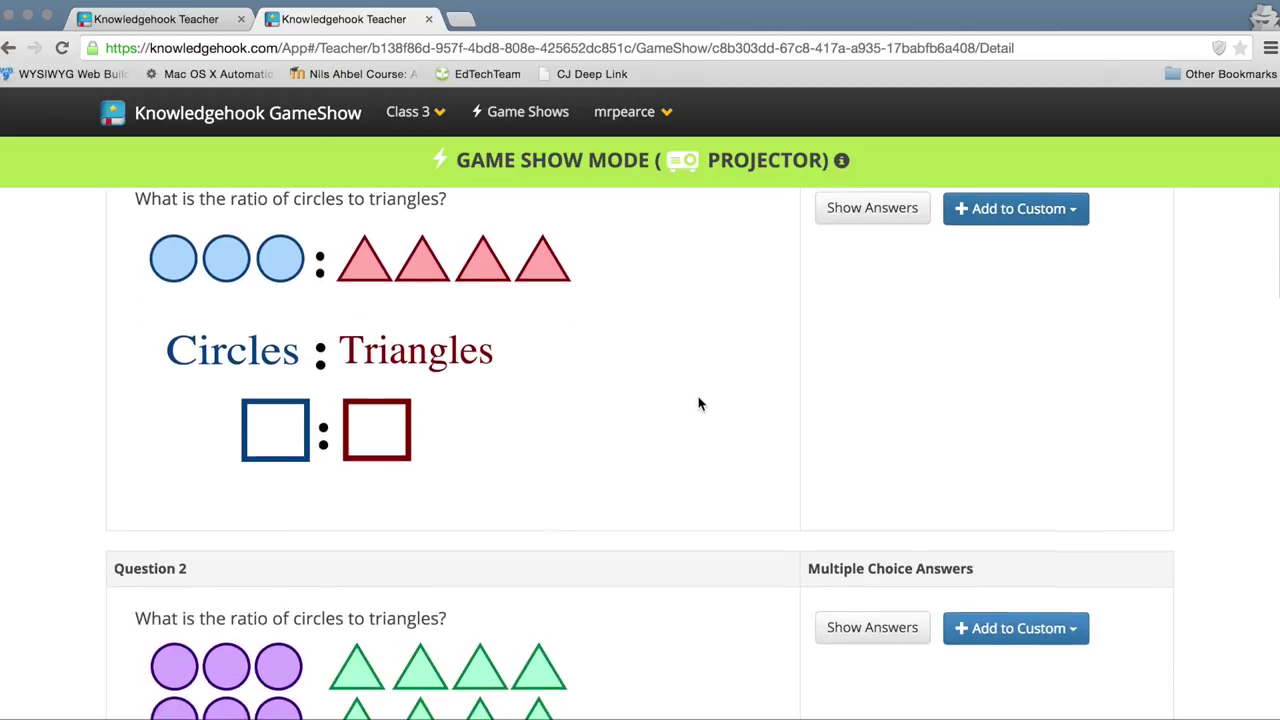
pyautogui.scroll(-2, 698, 400)
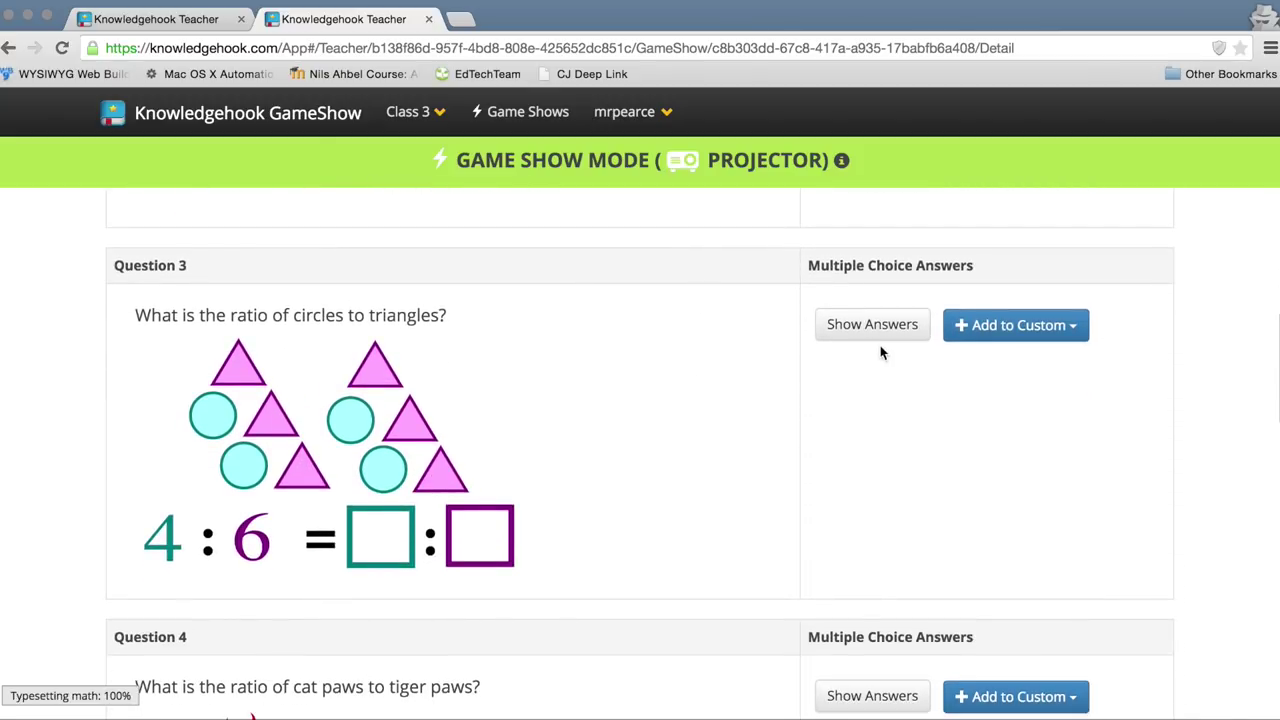
pyautogui.click(874, 324)
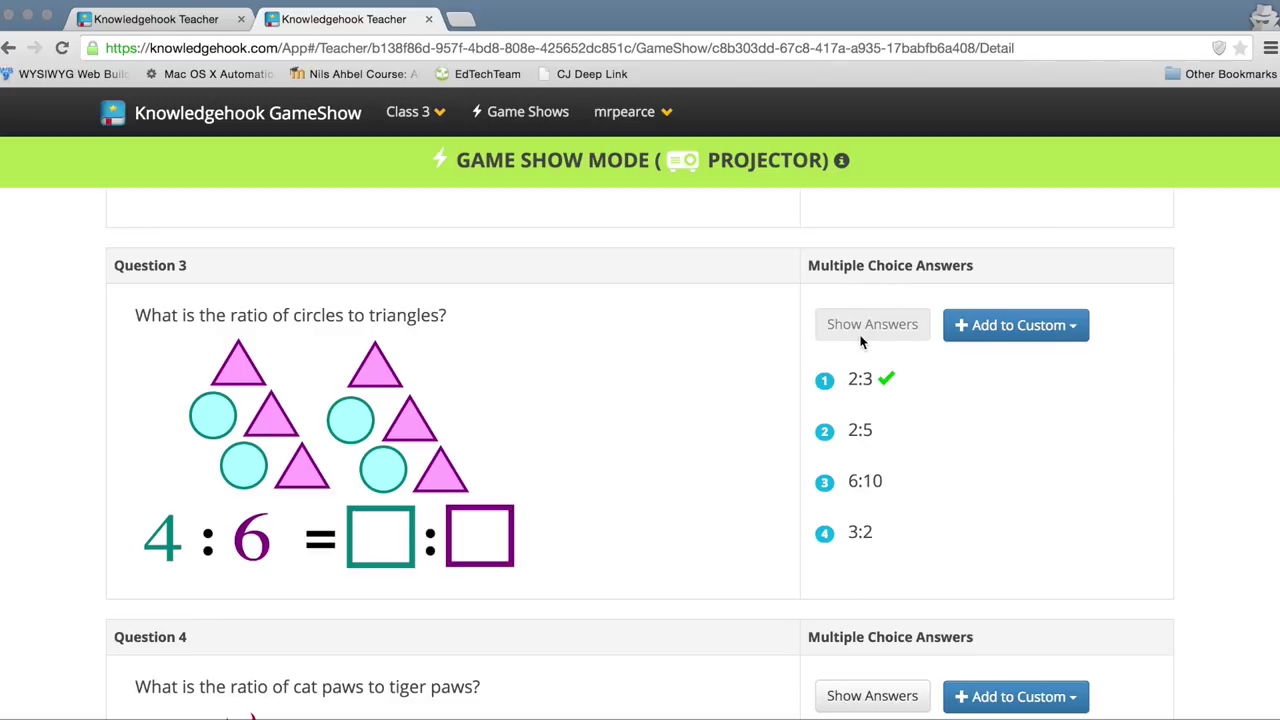
pyautogui.scroll(-3, 860, 341)
pyautogui.click(858, 330)
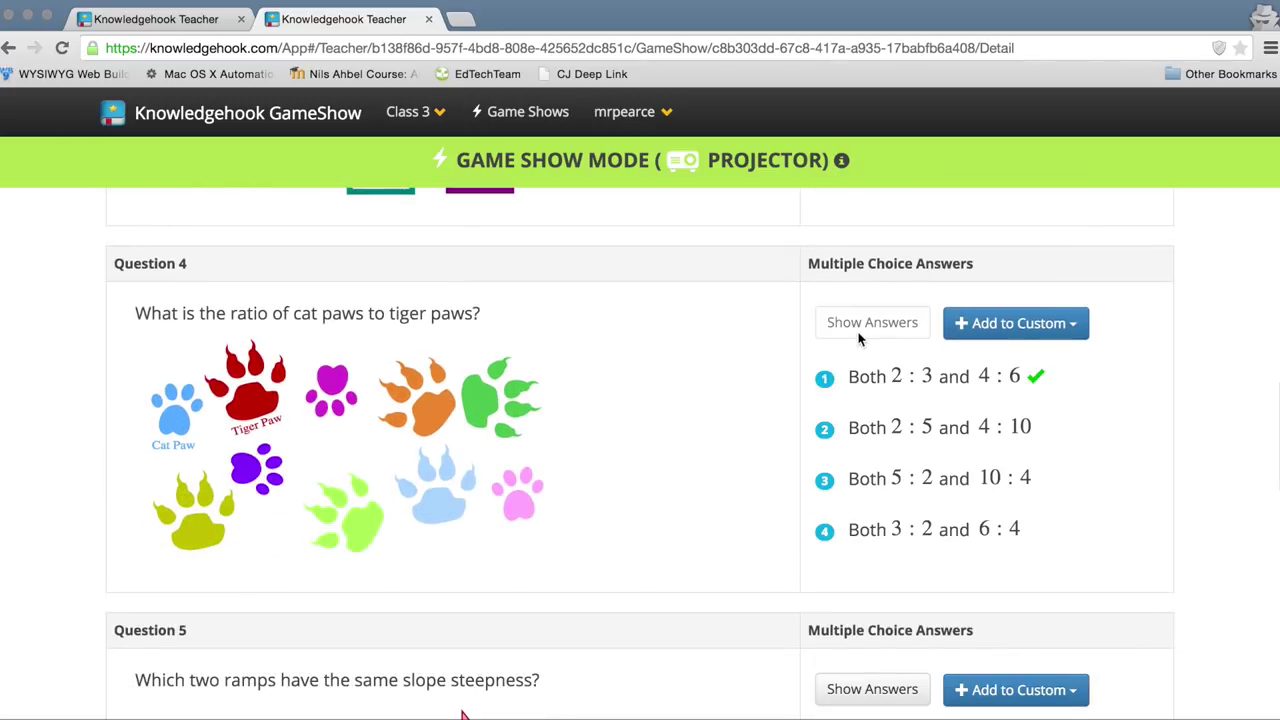
pyautogui.scroll(-12, 737, 354)
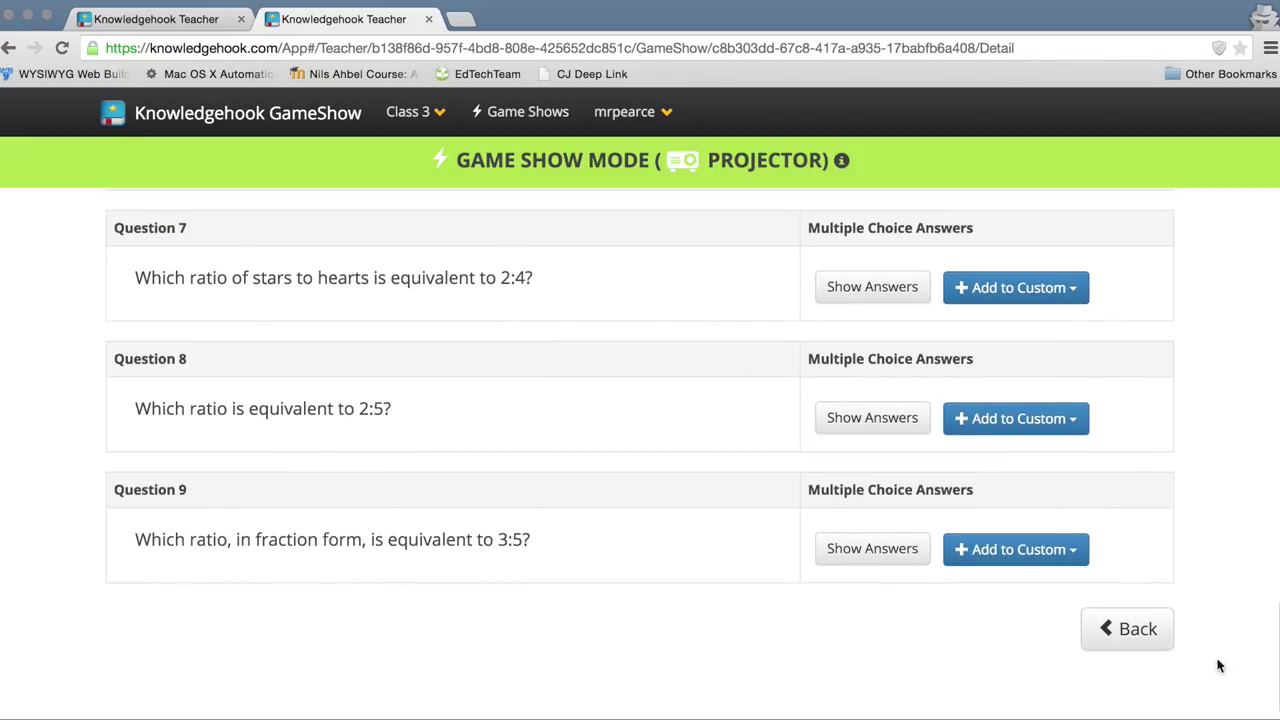
pyautogui.click(1138, 629)
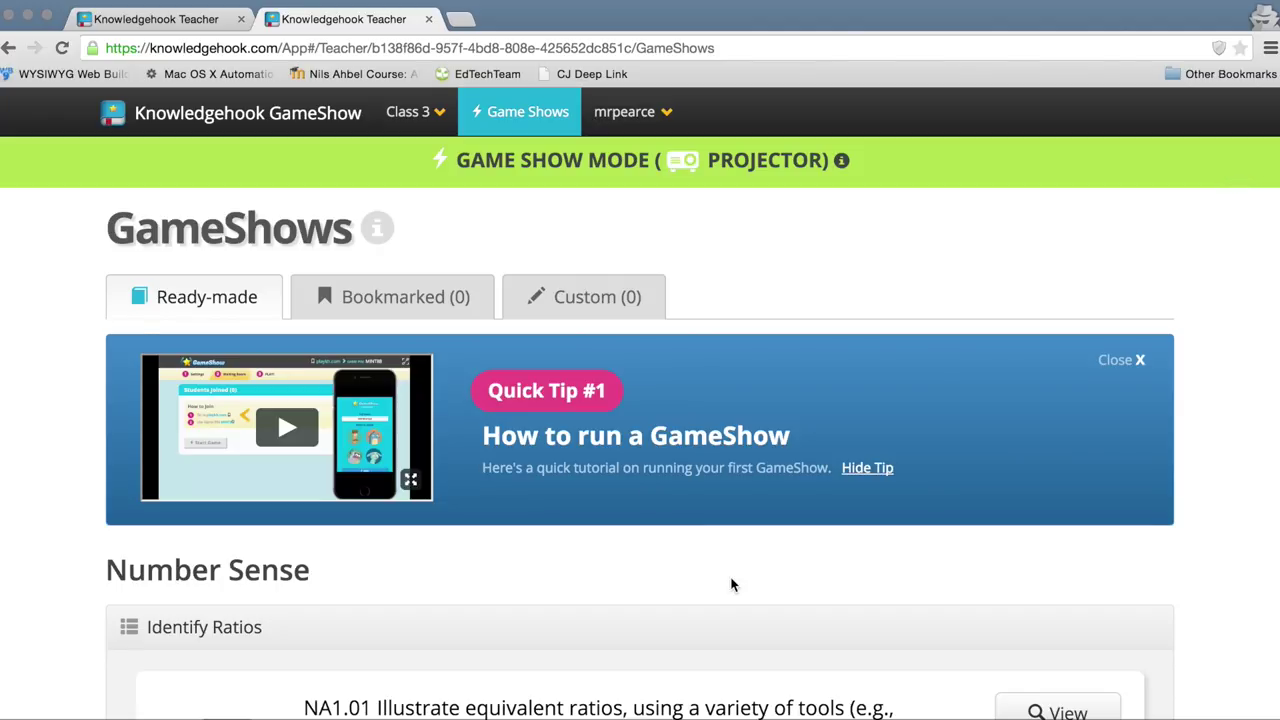
pyautogui.scroll(-1, 731, 585)
pyautogui.scroll(1, 731, 585)
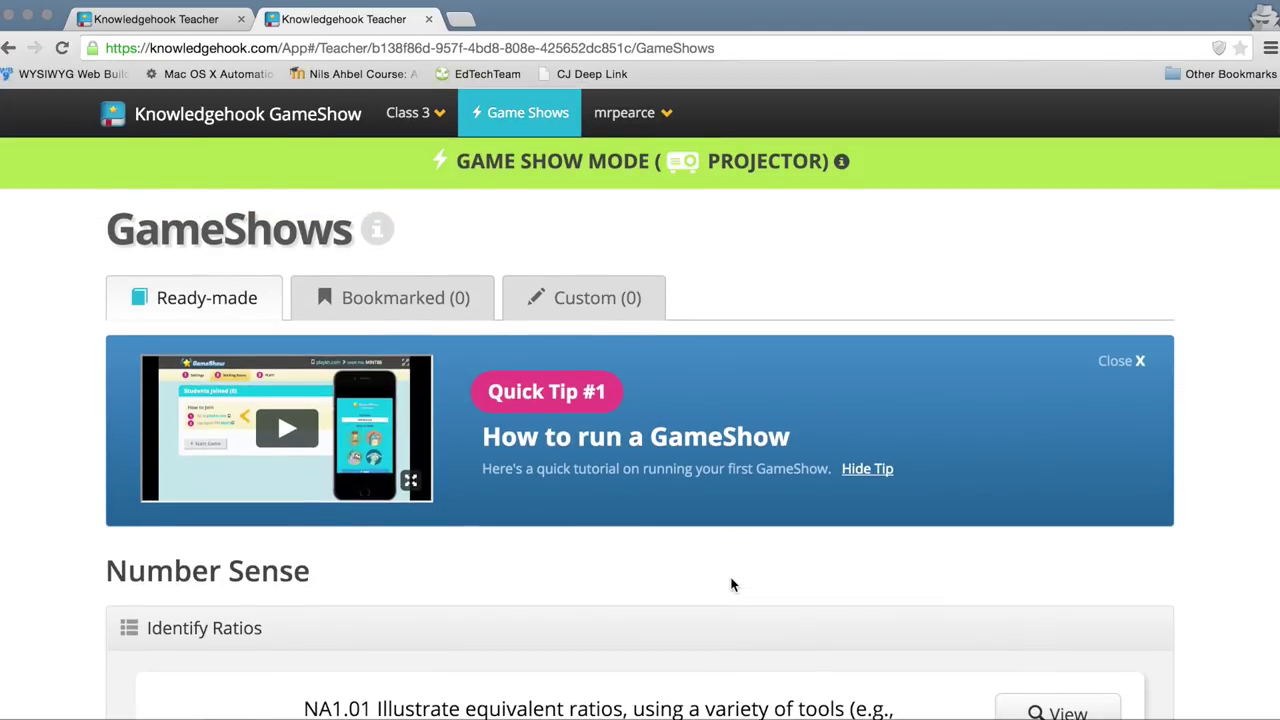
pyautogui.scroll(-5, 731, 585)
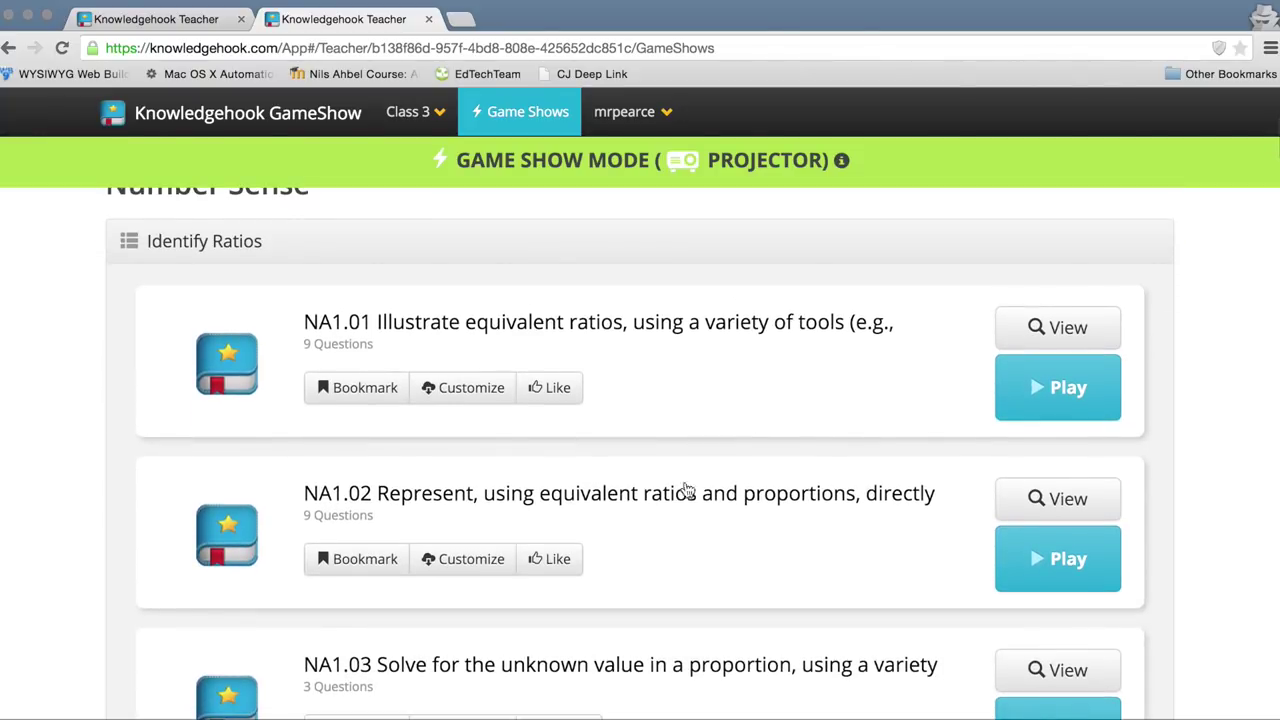
# Step: Launch the NA1.01 equivalent ratios GameShow and select the End Timer's 30-second value
pyautogui.click(1078, 397)
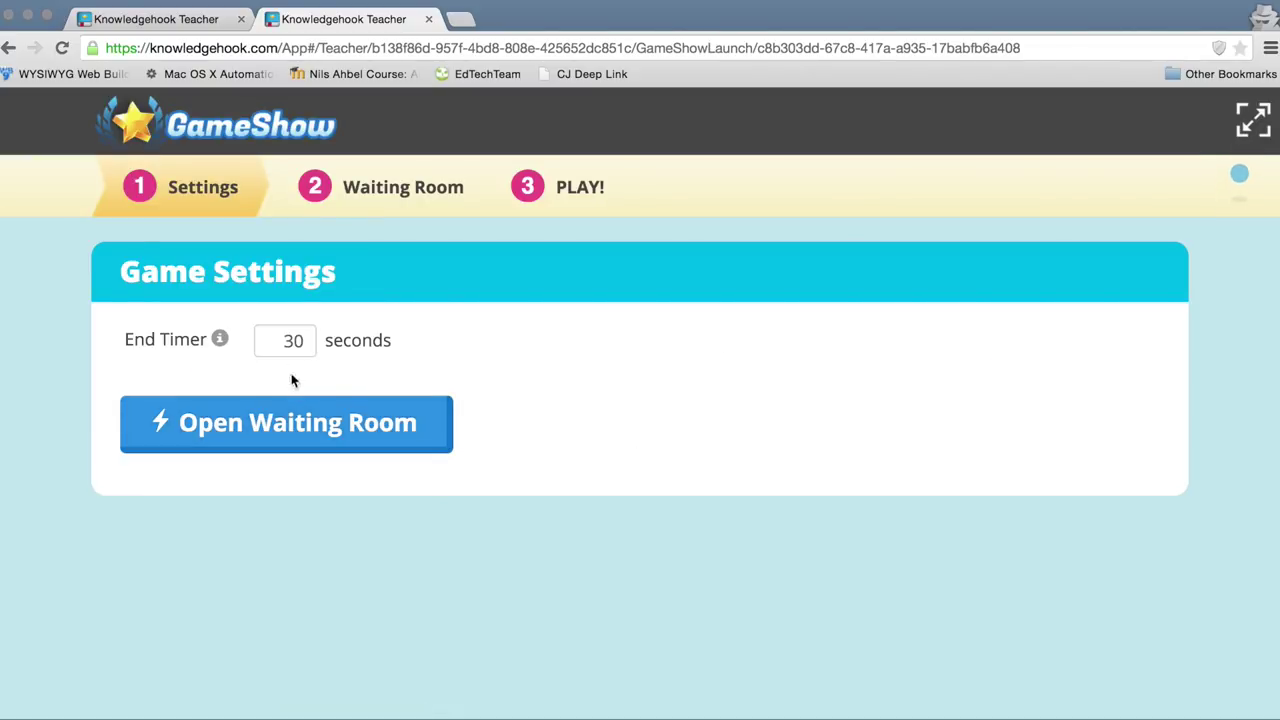
pyautogui.moveTo(219, 339)
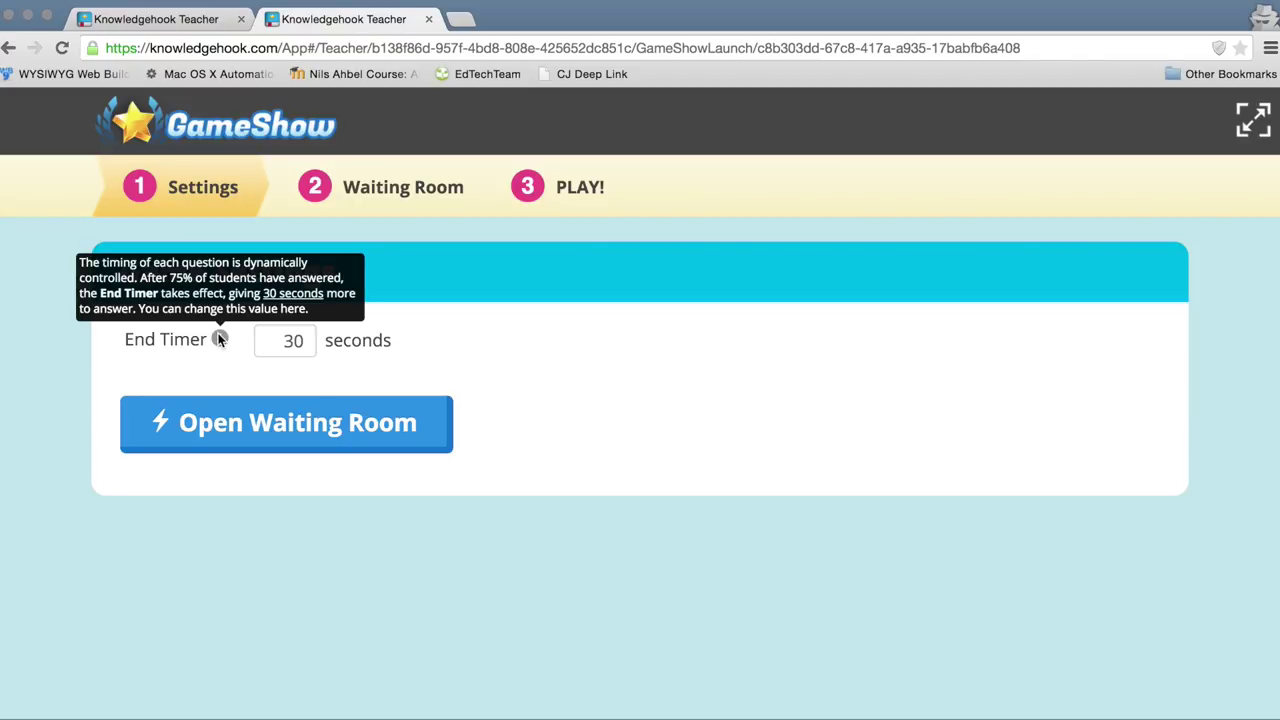
pyautogui.doubleClick(286, 345)
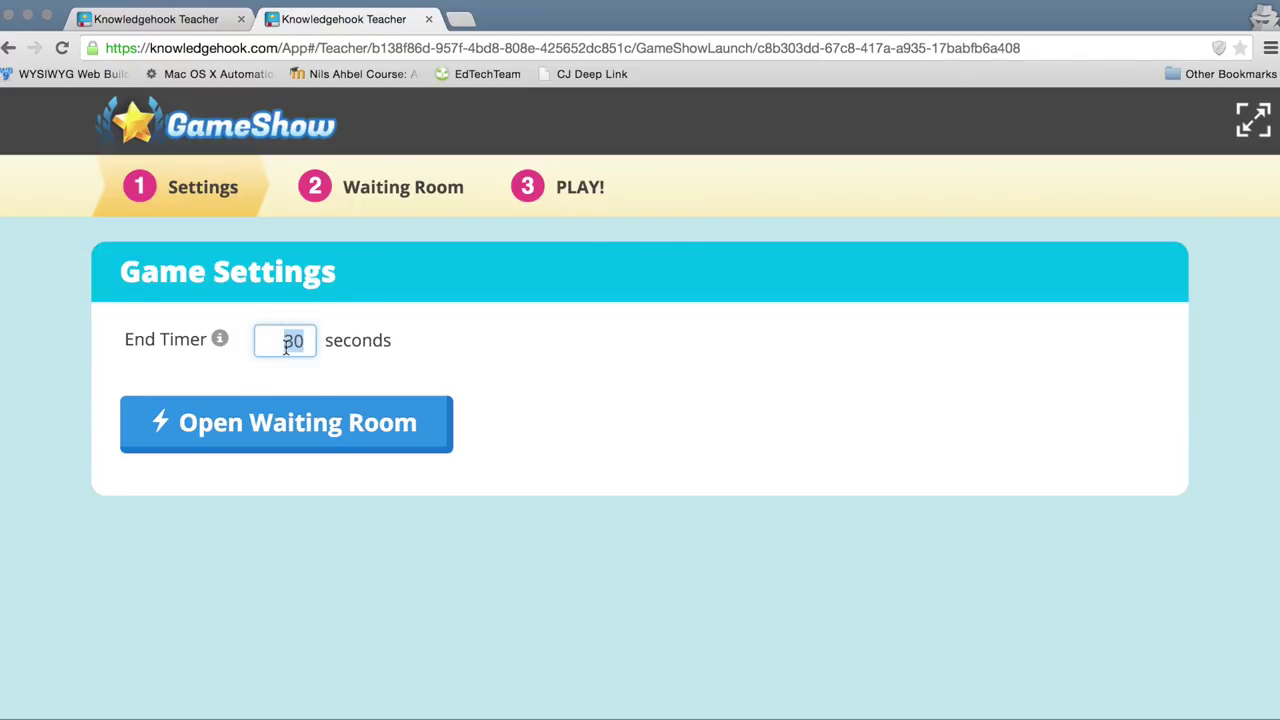
# Step: Set the end timer to 90 seconds and open the Waiting Room for PIN MINT82
pyautogui.write('90')
pyautogui.click(282, 432)
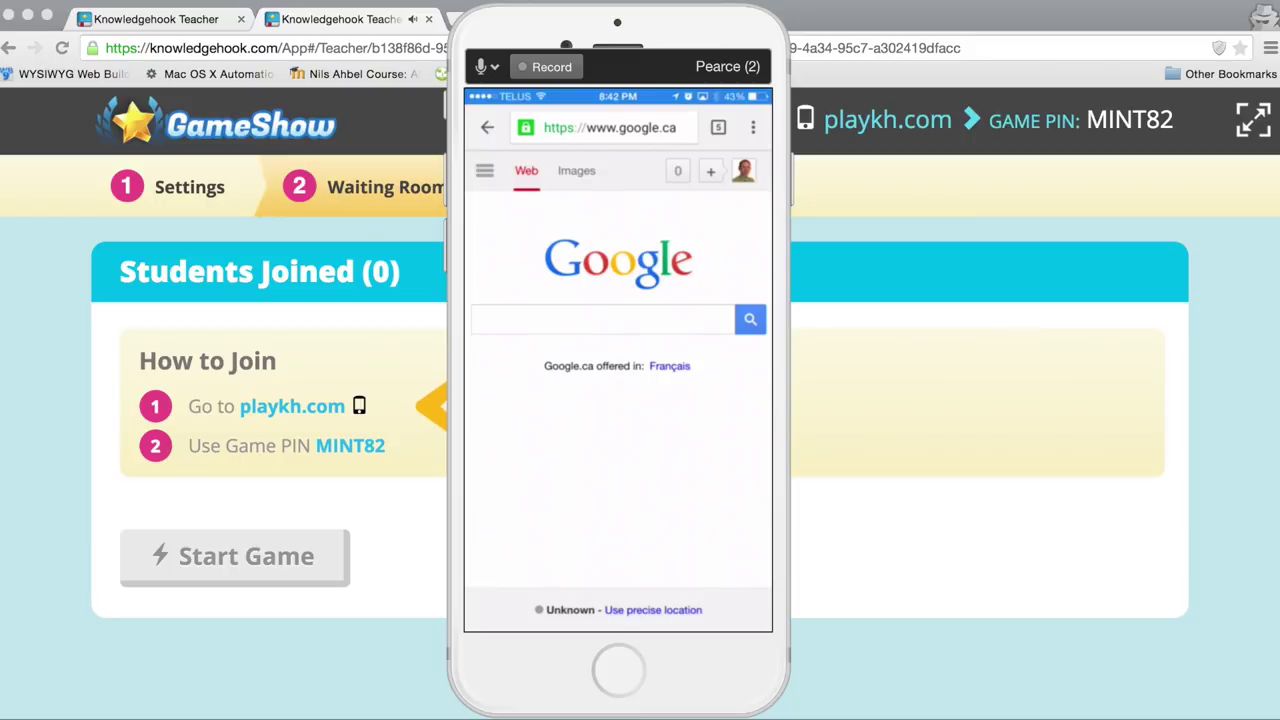
# Step: On the phone, go to playkh.com and enter game PIN MINT82
pyautogui.click(609, 127)
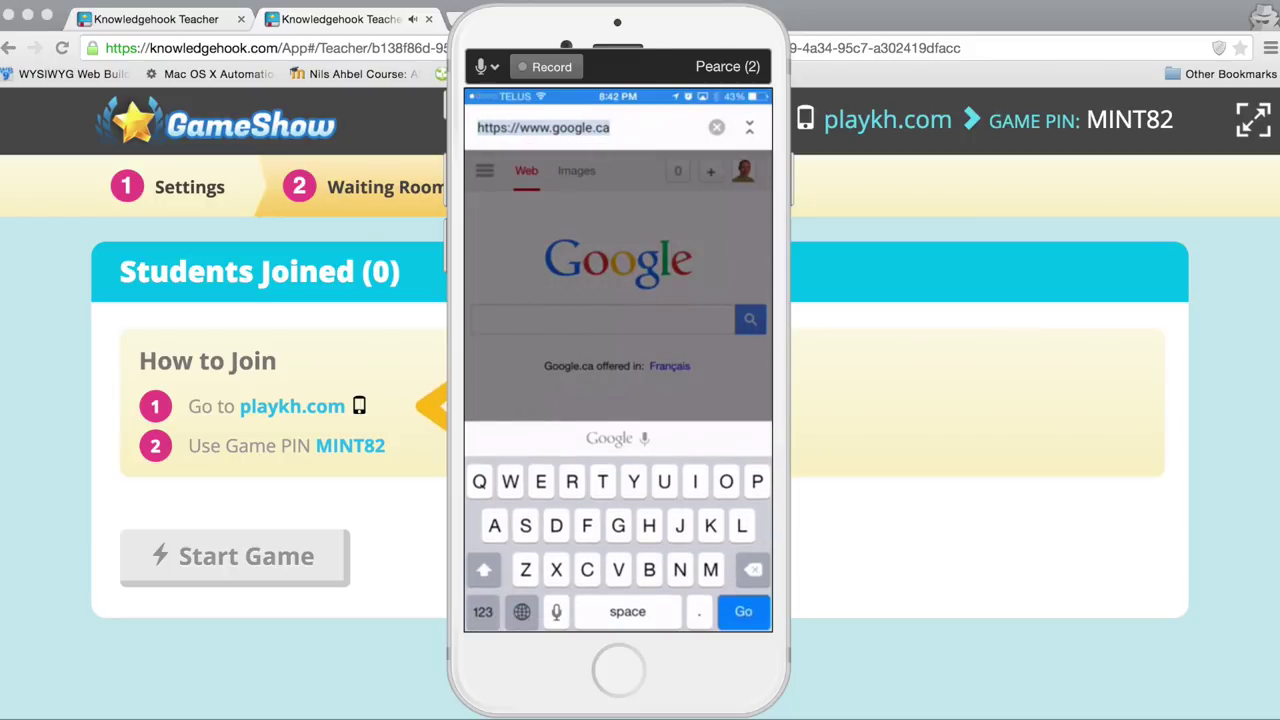
pyautogui.write('playkh')
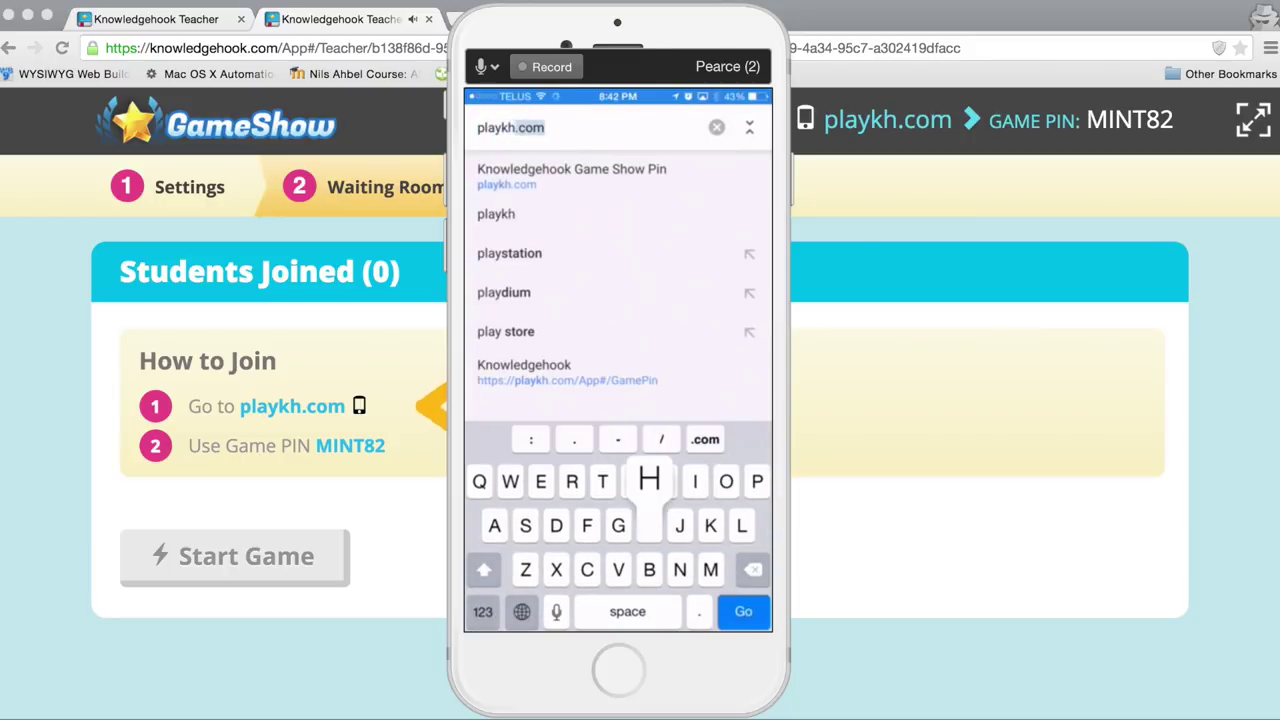
pyautogui.write('.com')
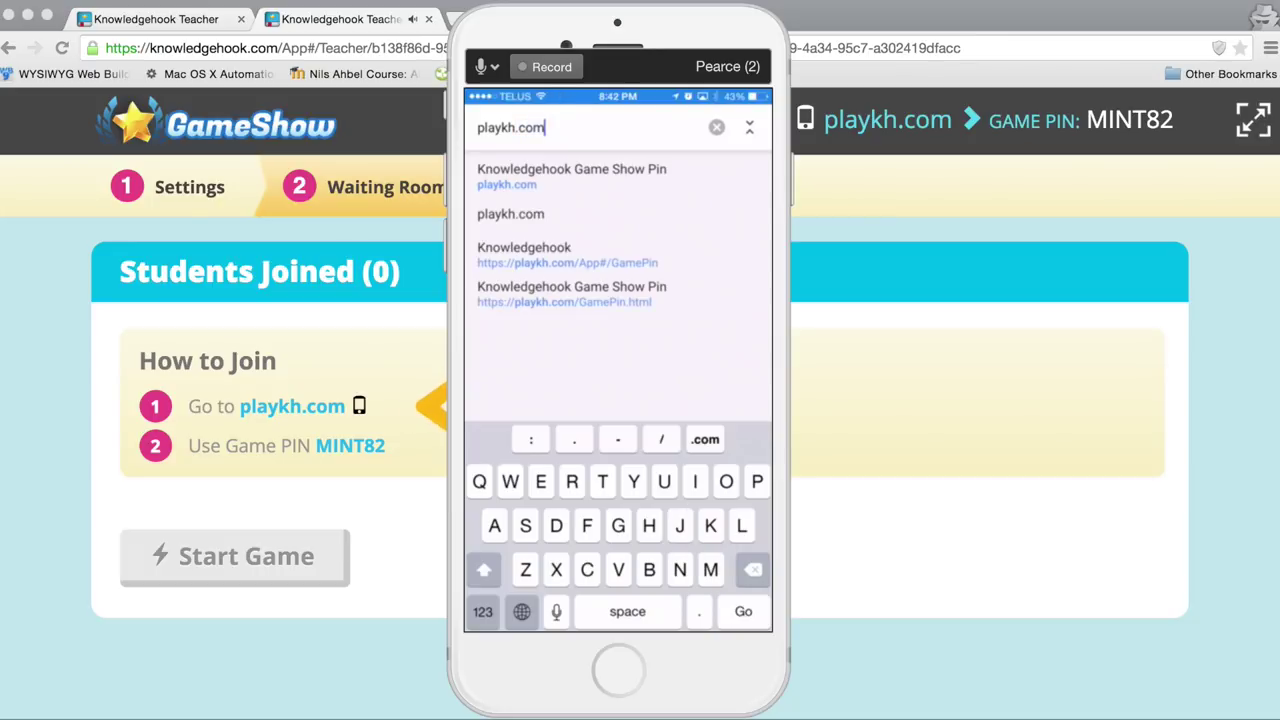
pyautogui.press('Return')
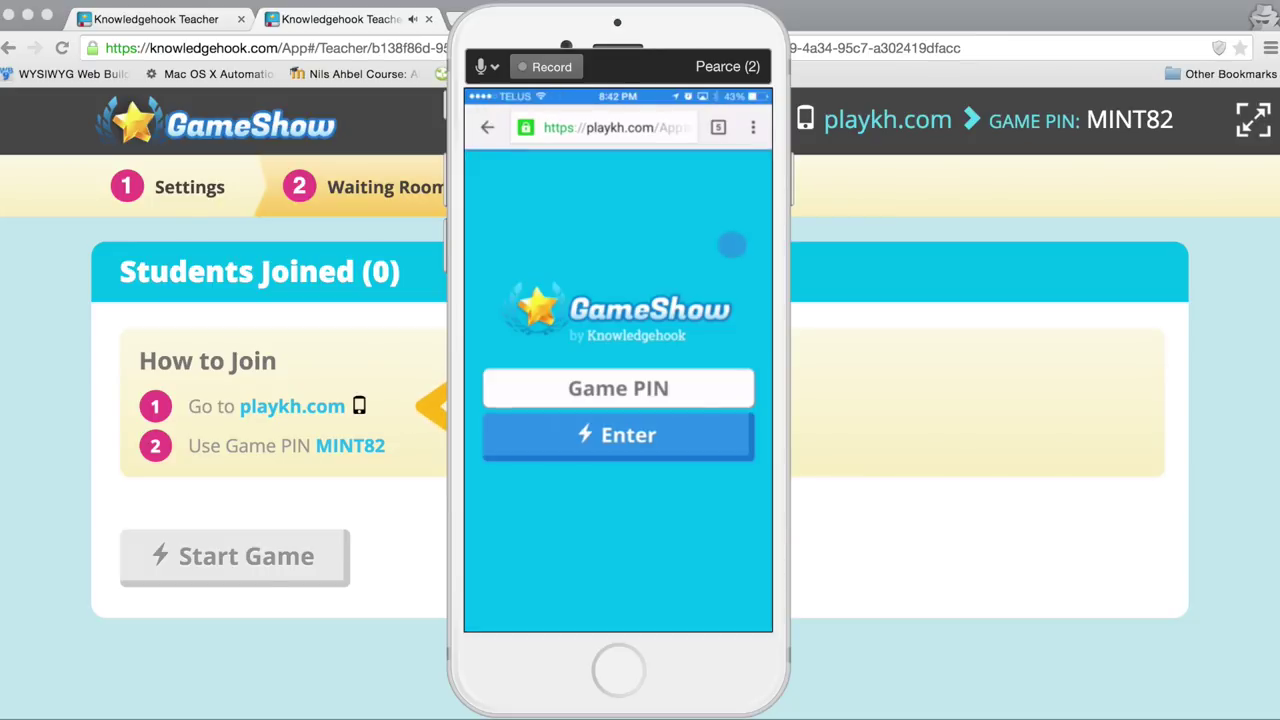
pyautogui.click(618, 388)
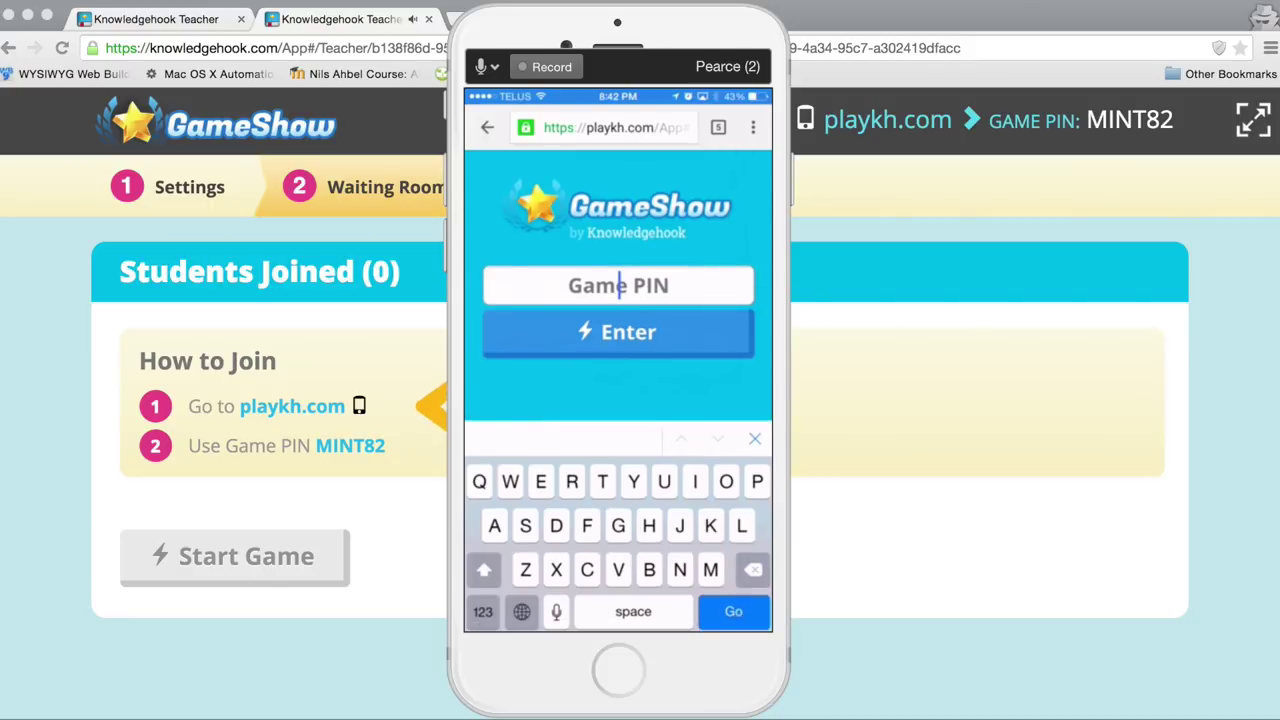
pyautogui.write('MINT8')
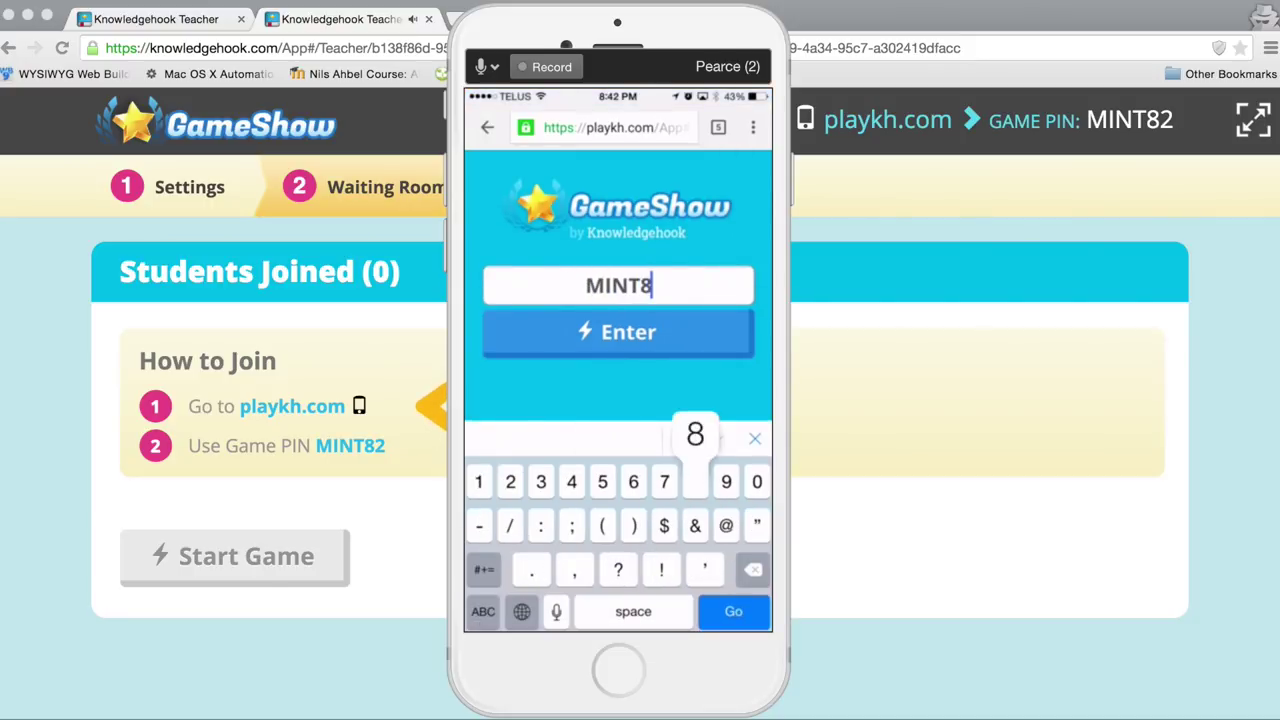
pyautogui.write('2')
pyautogui.press('Return')
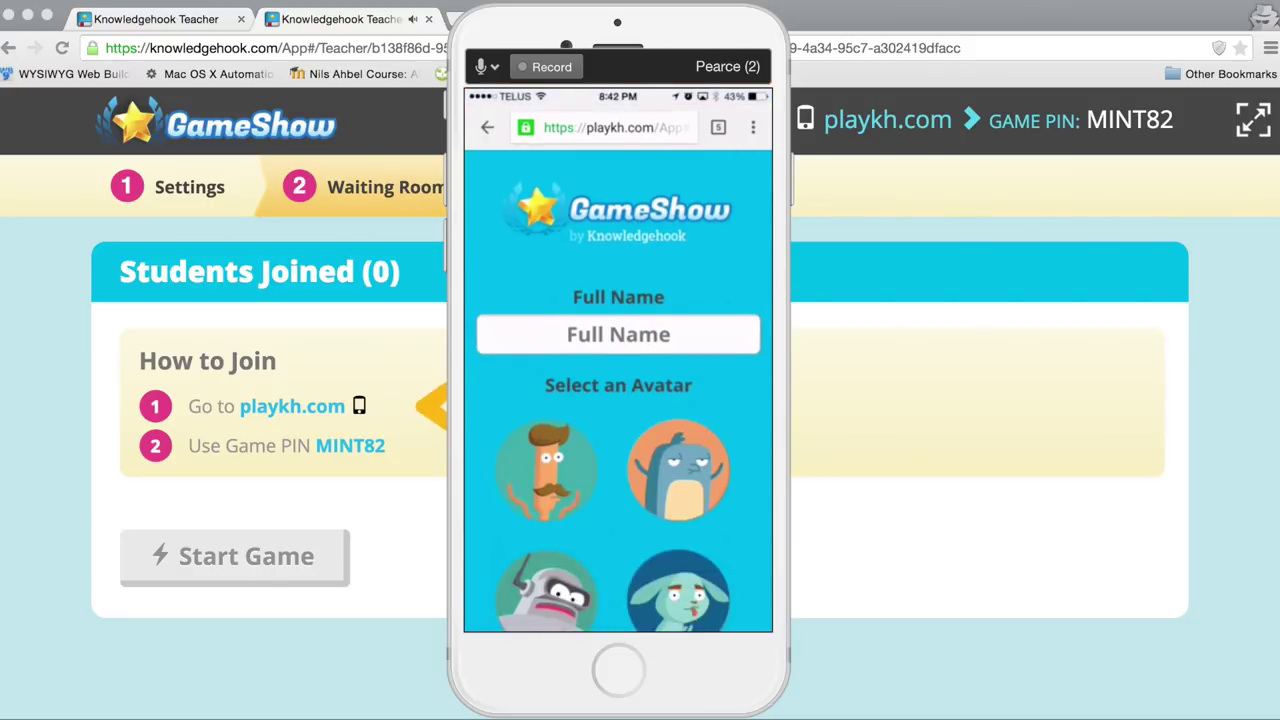
# Step: Enter the student's full name, pick the bunny avatar, join, and return to the teacher page
pyautogui.click(618, 285)
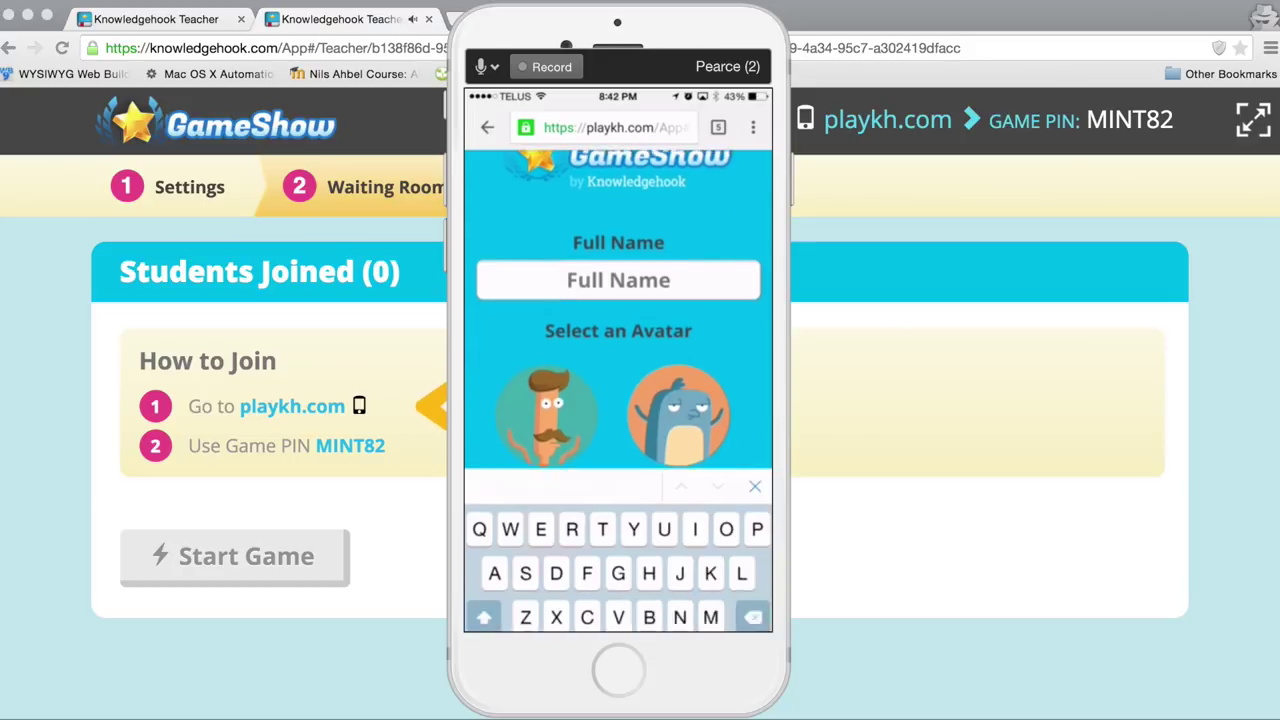
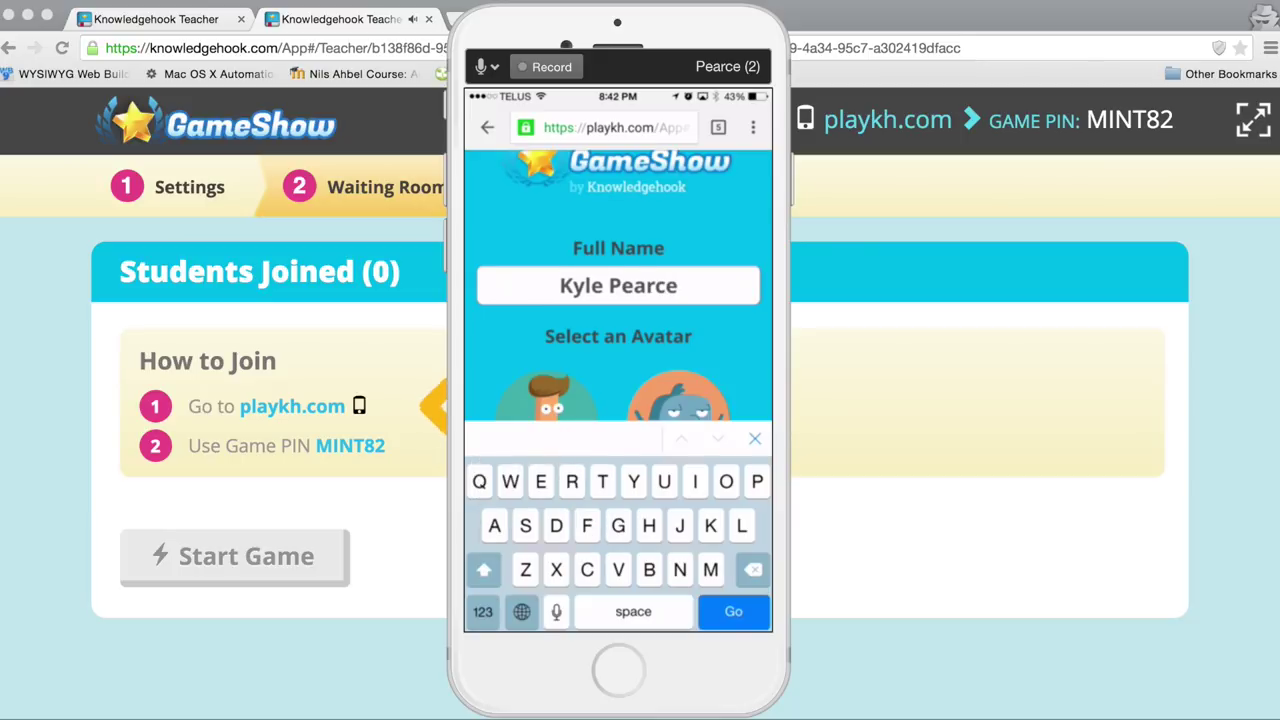
pyautogui.scroll(-5, 618, 285)
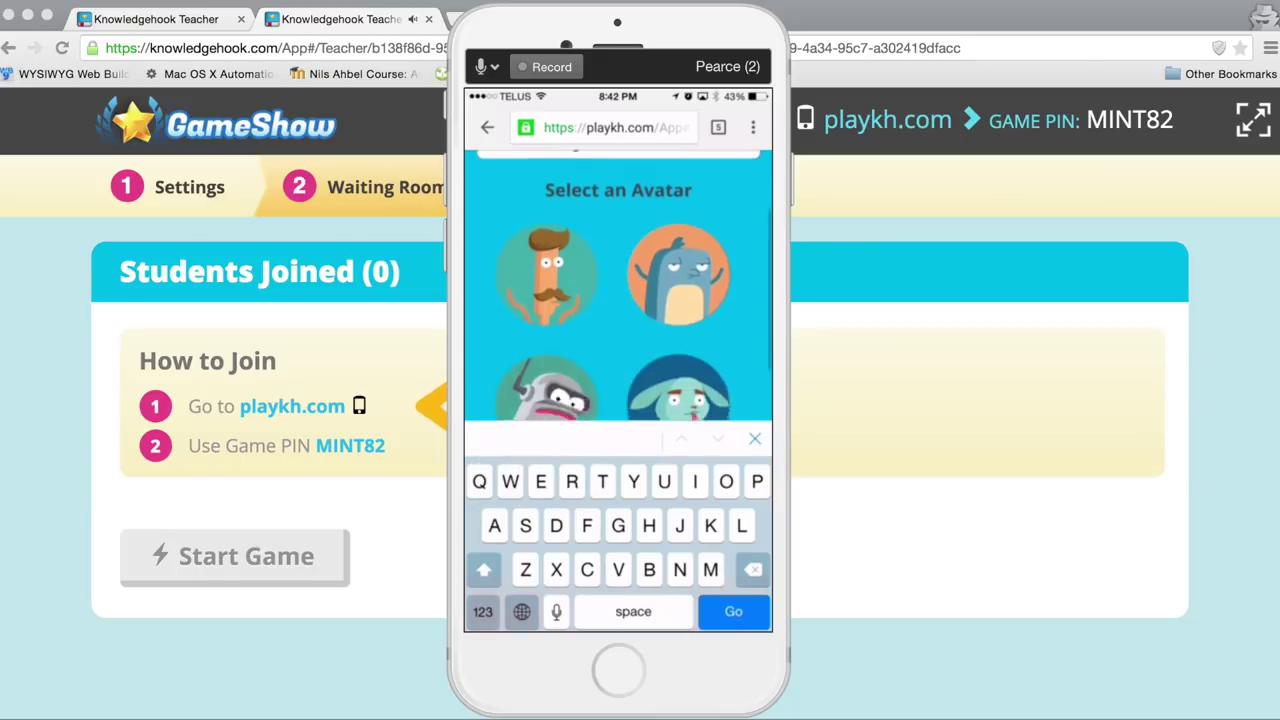
pyautogui.scroll(3, 618, 285)
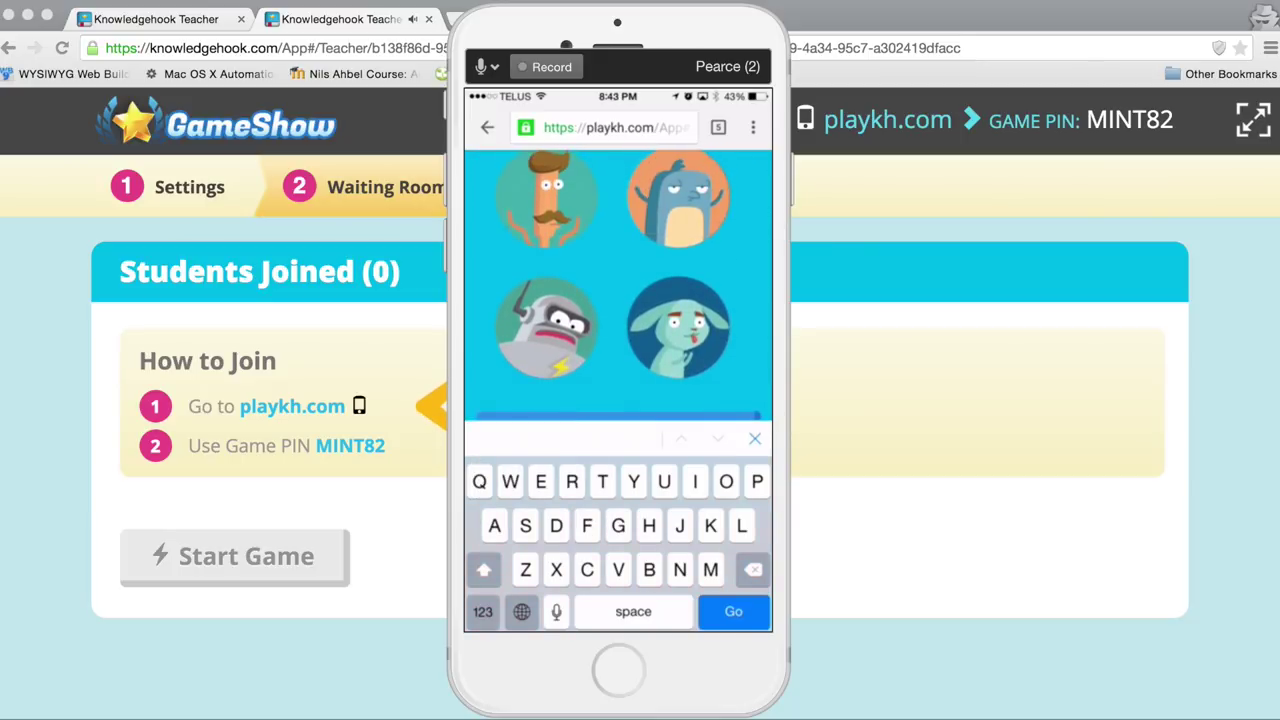
pyautogui.click(547, 327)
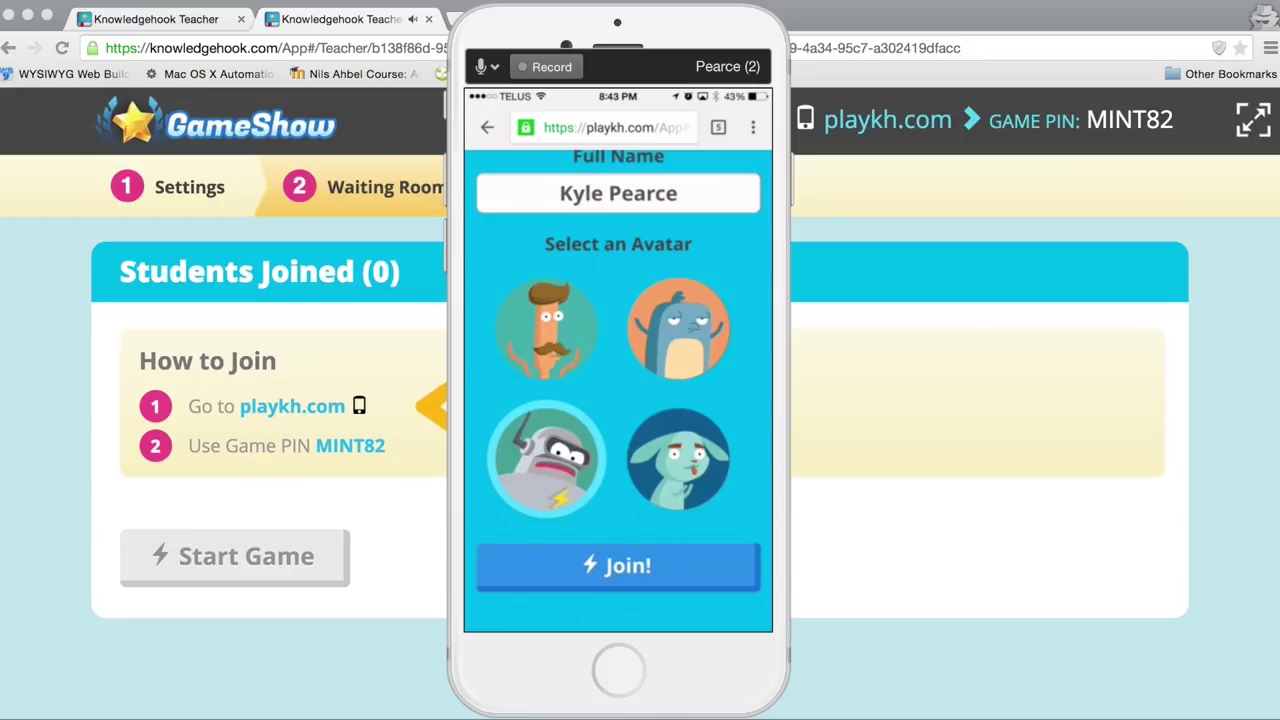
pyautogui.click(678, 460)
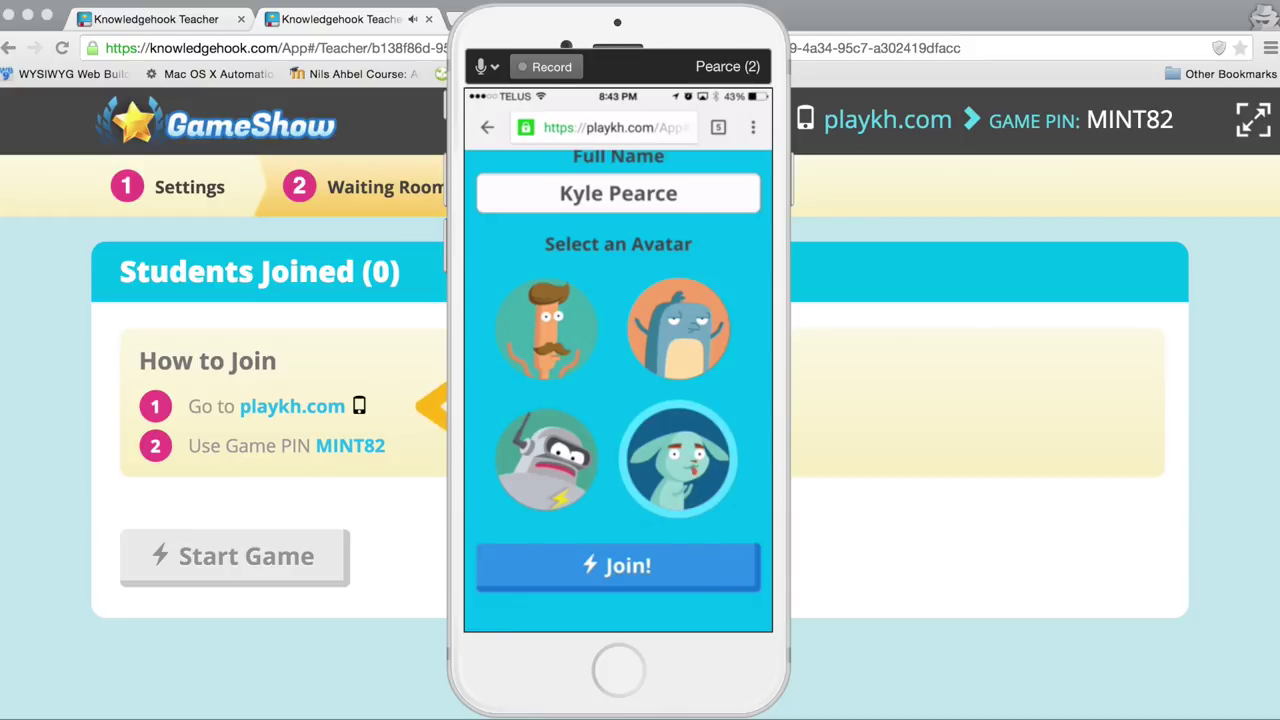
pyautogui.click(618, 566)
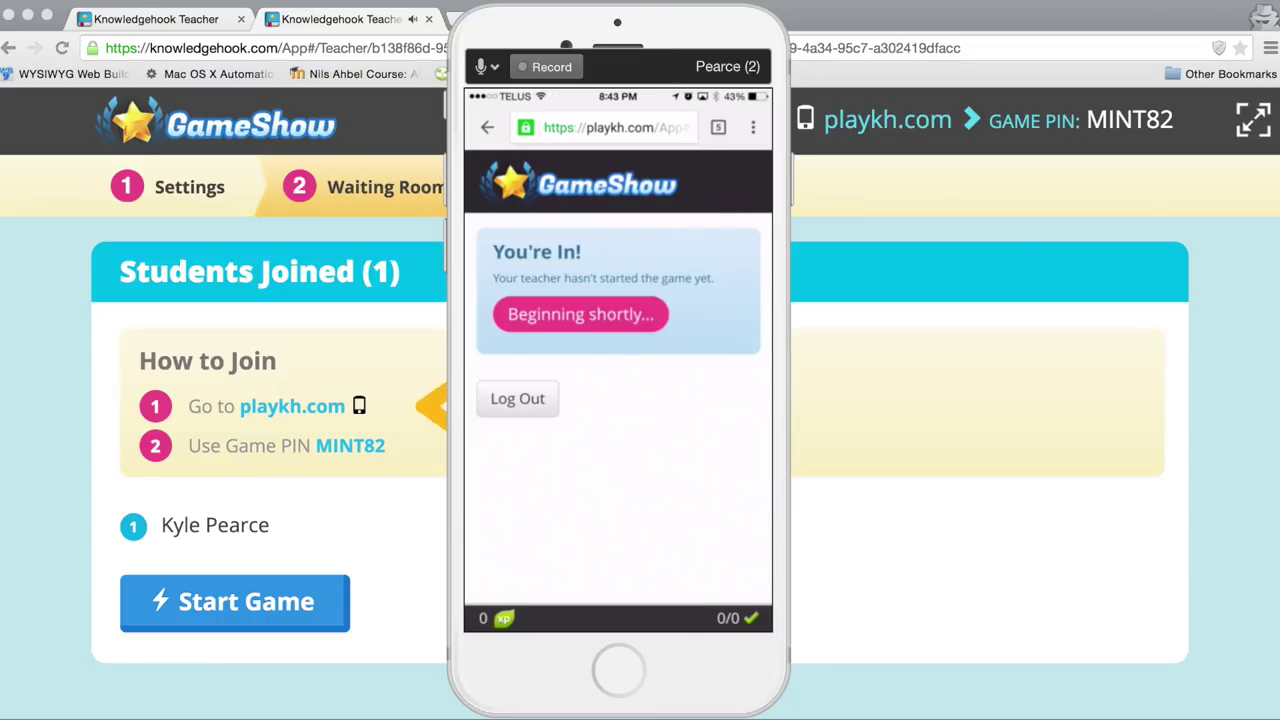
pyautogui.click(1270, 278)
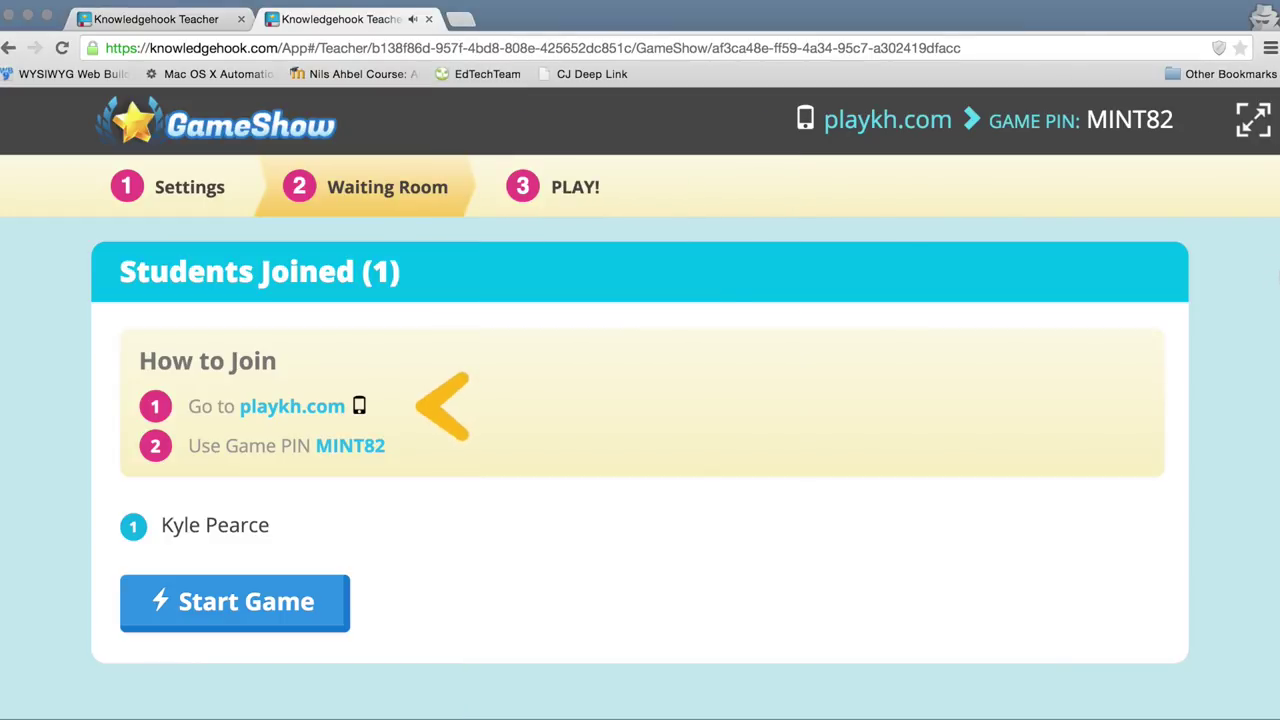
# Step: Place the teacher window beside the phone and start the game, letting Question 1 reach the 3:4 answer
pyautogui.moveTo(1275, 278); pyautogui.dragTo(932, 143)
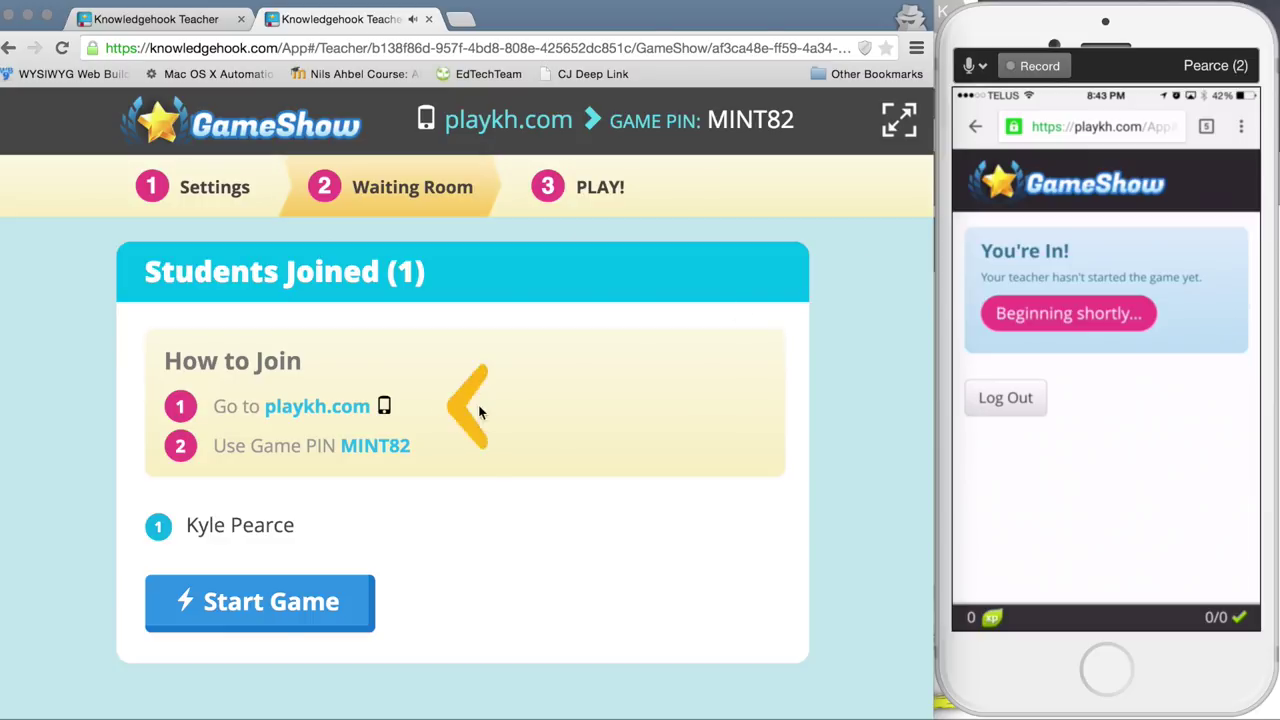
pyautogui.click(251, 604)
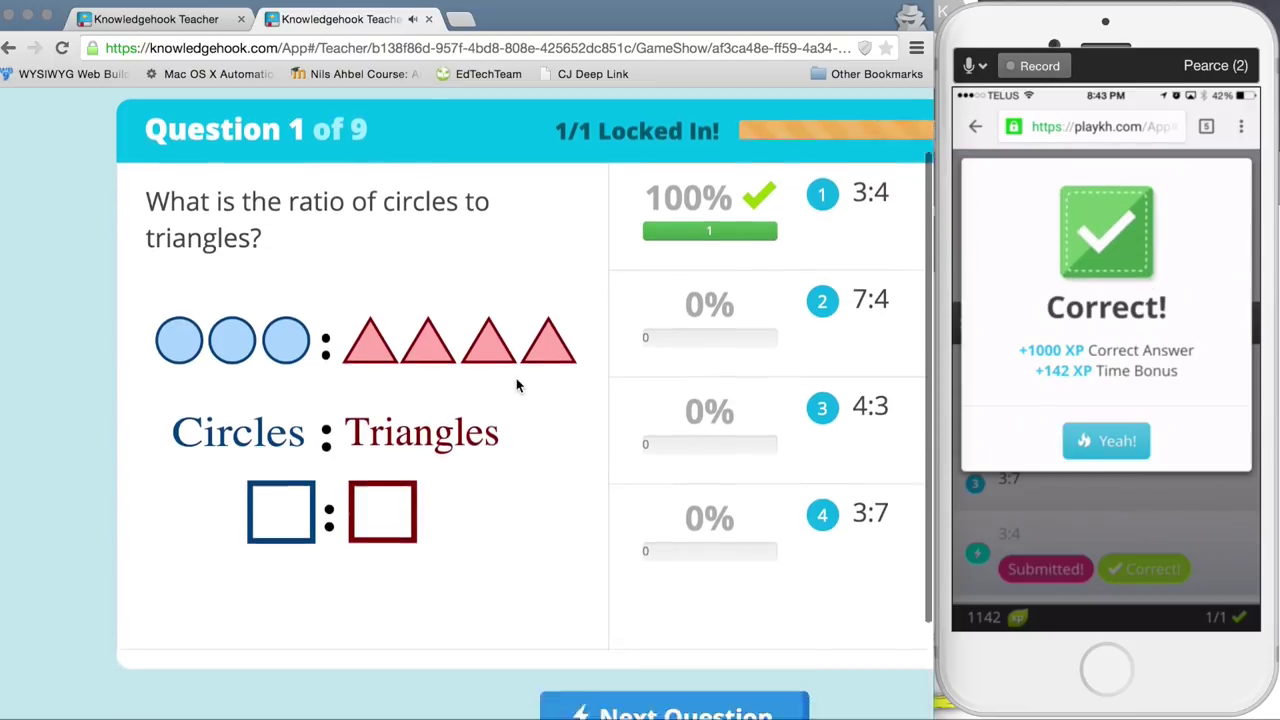
pyautogui.scroll(-3, 516, 385)
pyautogui.scroll(3, 516, 385)
pyautogui.scroll(-3, 516, 378)
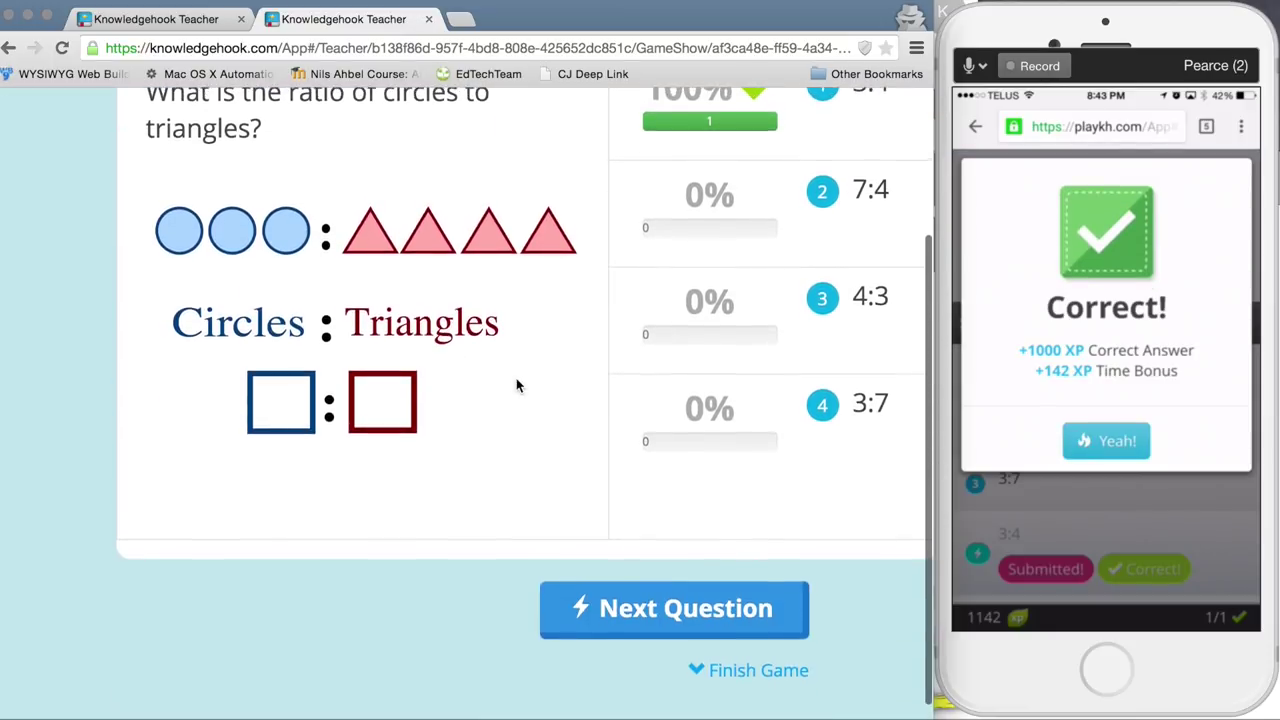
pyautogui.scroll(3, 516, 378)
pyautogui.scroll(-4, 714, 394)
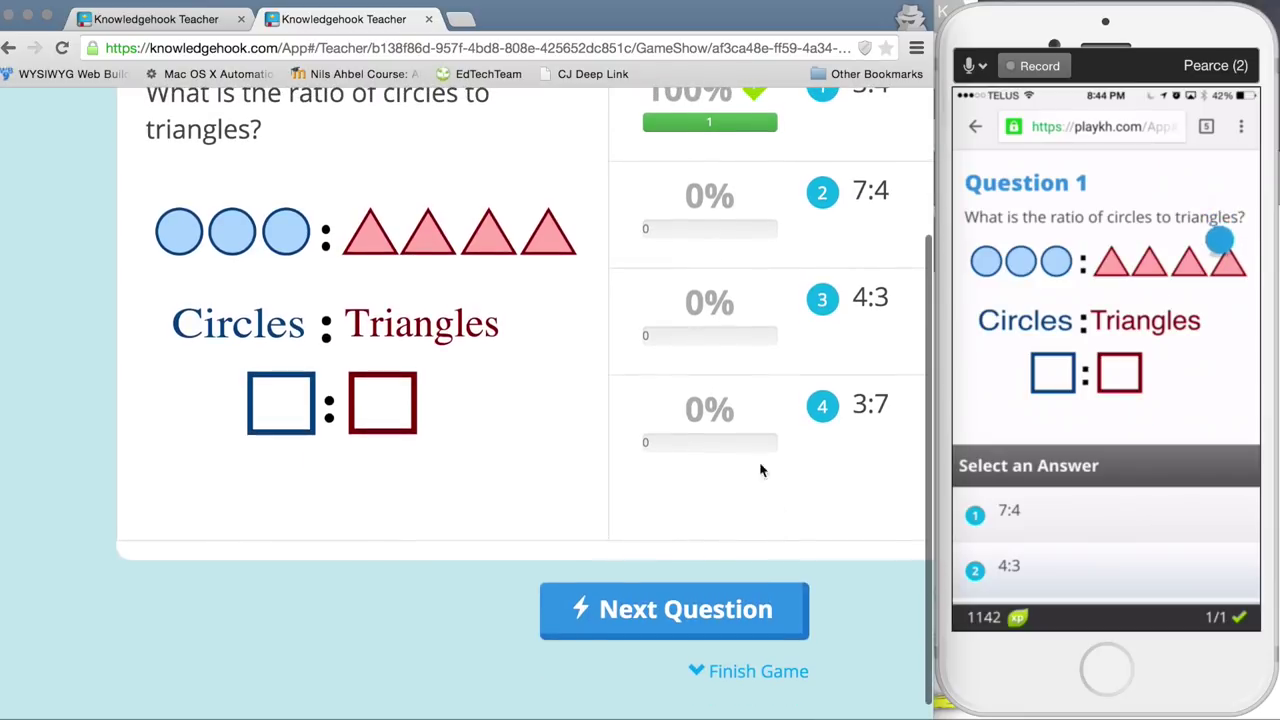
# Step: Show Question 1's leaderboard, then continue to Question 2's 6:8 = 3:__ ratio
pyautogui.click(680, 608)
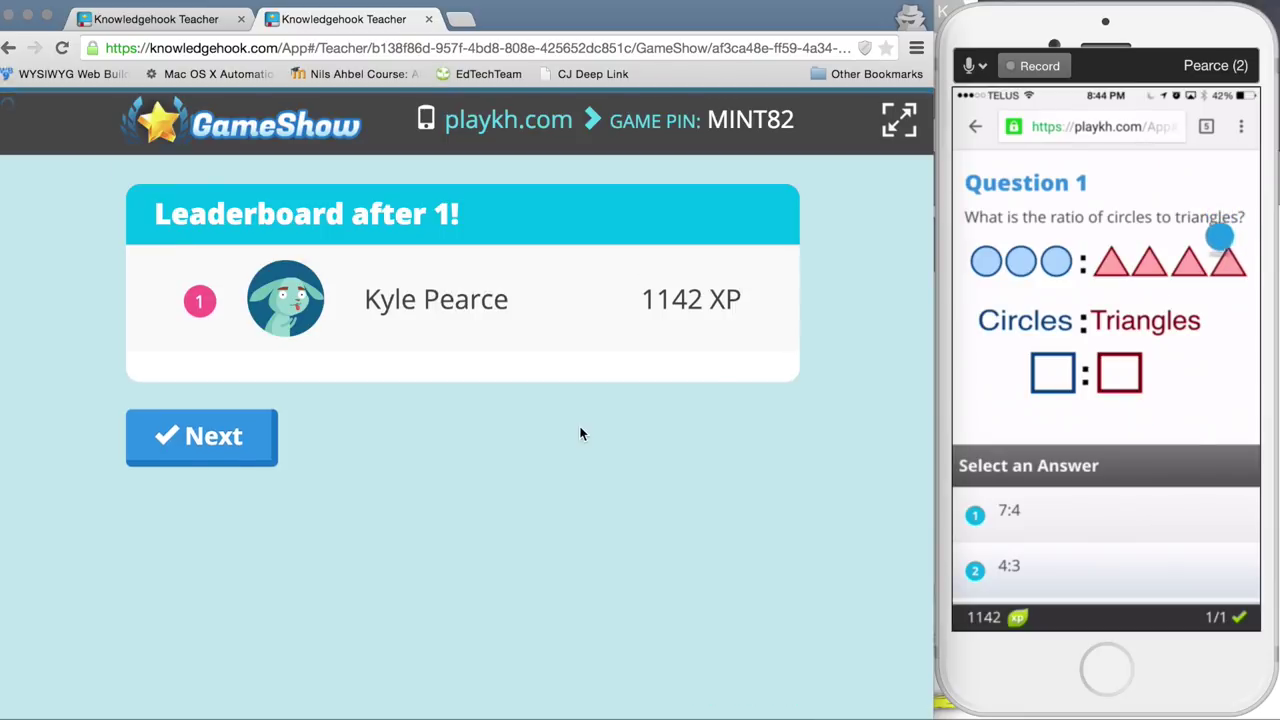
pyautogui.click(221, 450)
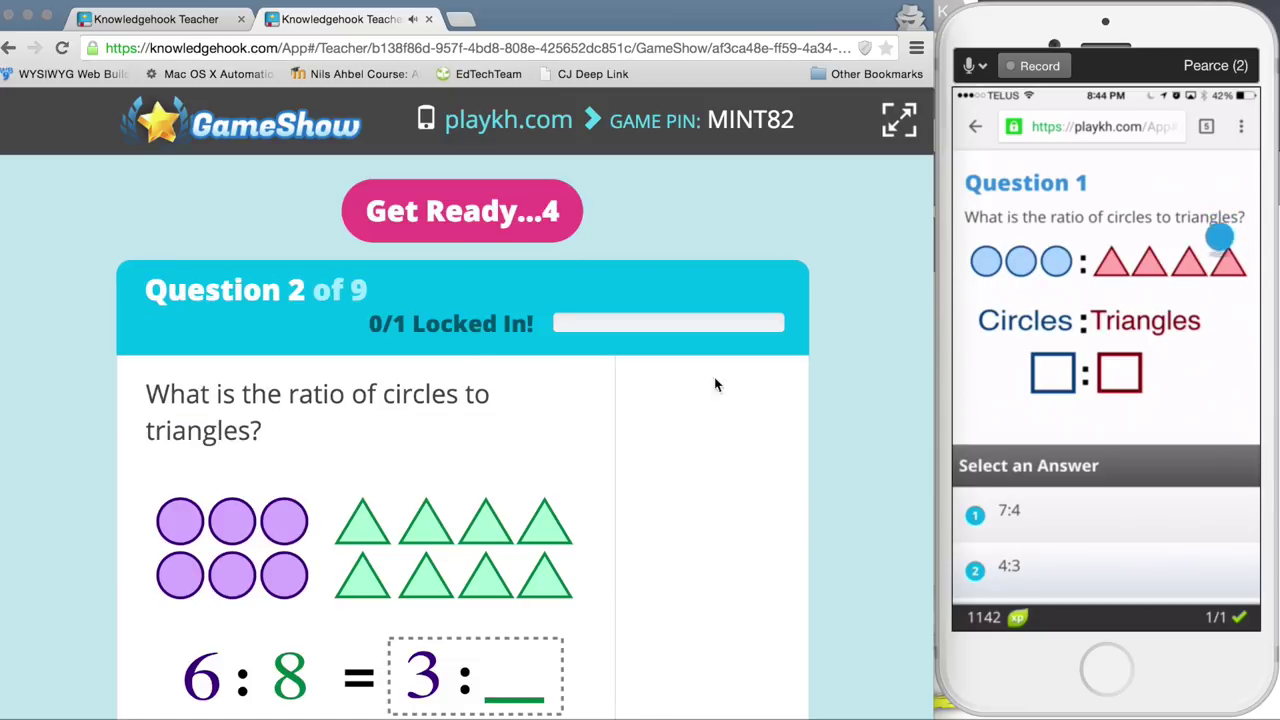